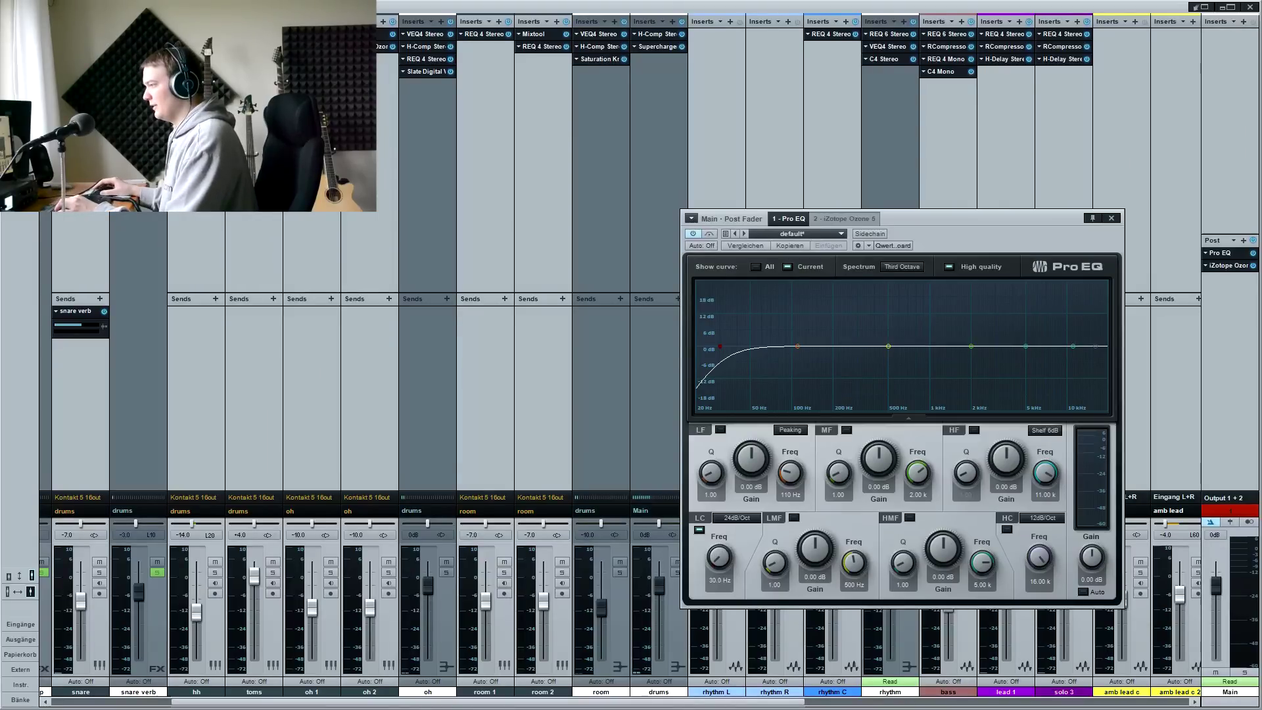
# Insert VEQ4 Stereo on the Main channel's post-fader effects and place it between Pro EQ and iZotope Ozone
pyautogui.press('space')
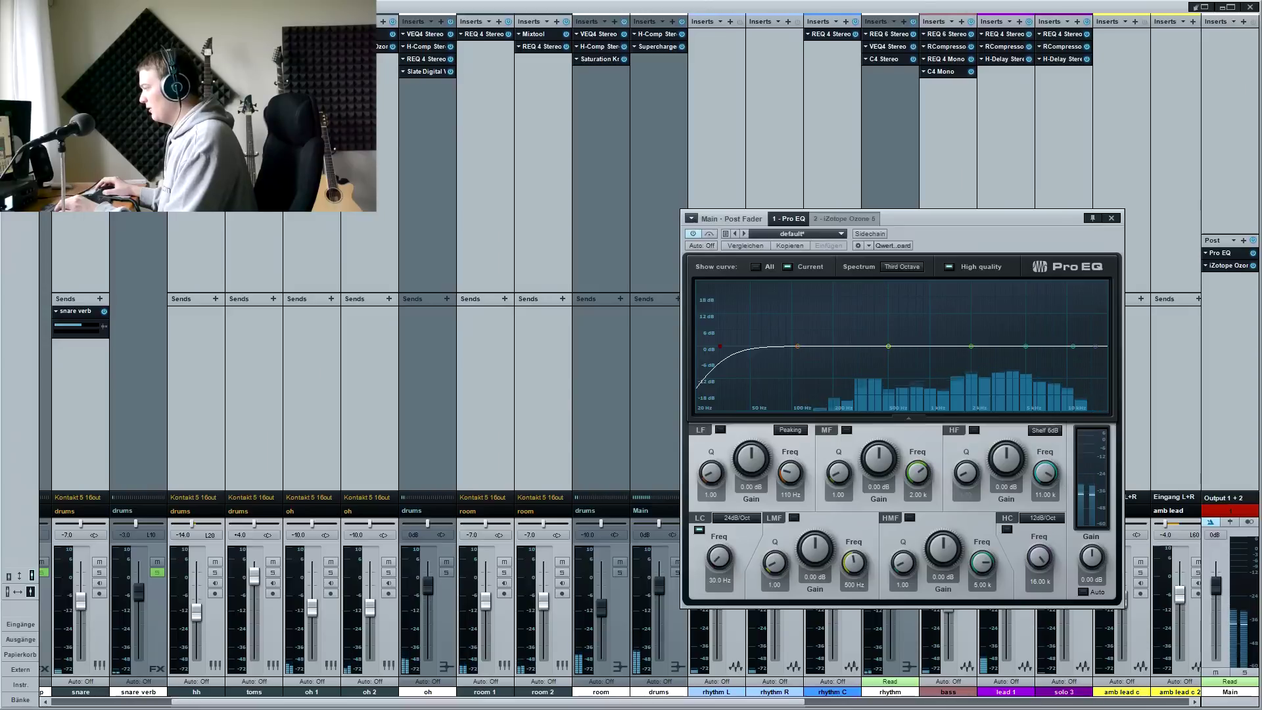
pyautogui.moveTo(324, 542); pyautogui.dragTo(1217, 429)
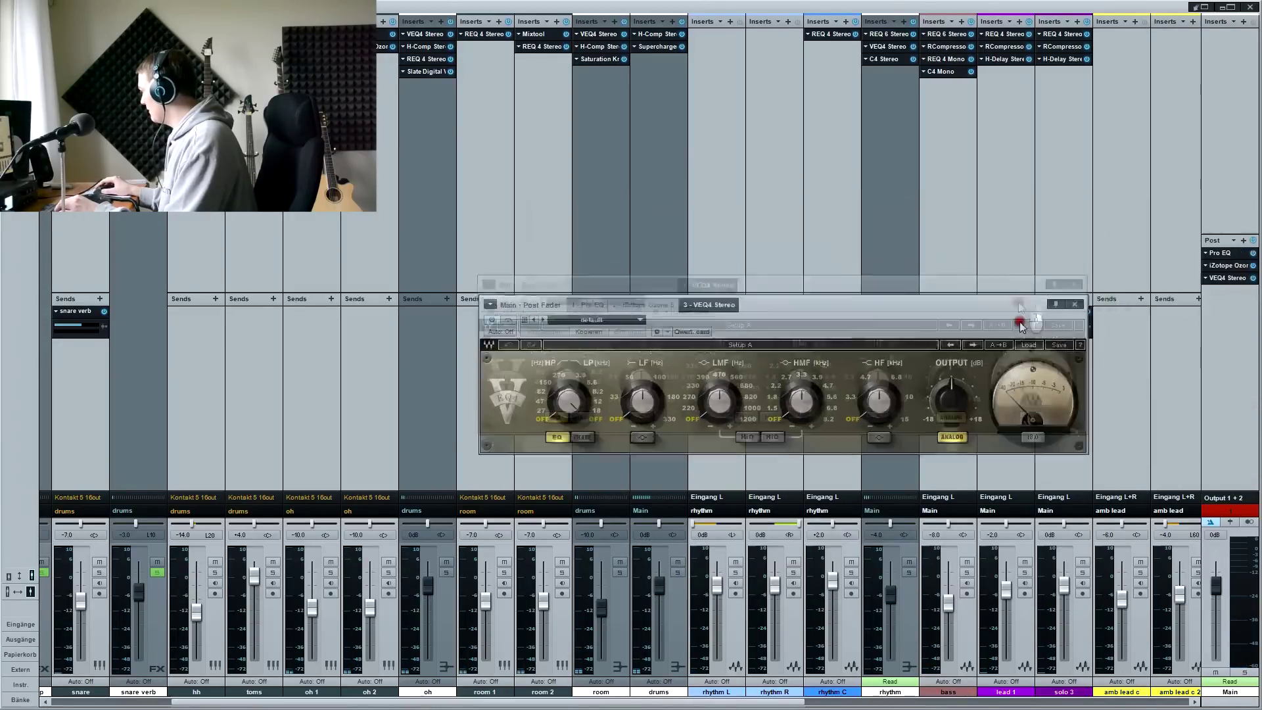
pyautogui.moveTo(1237, 283); pyautogui.dragTo(1232, 267)
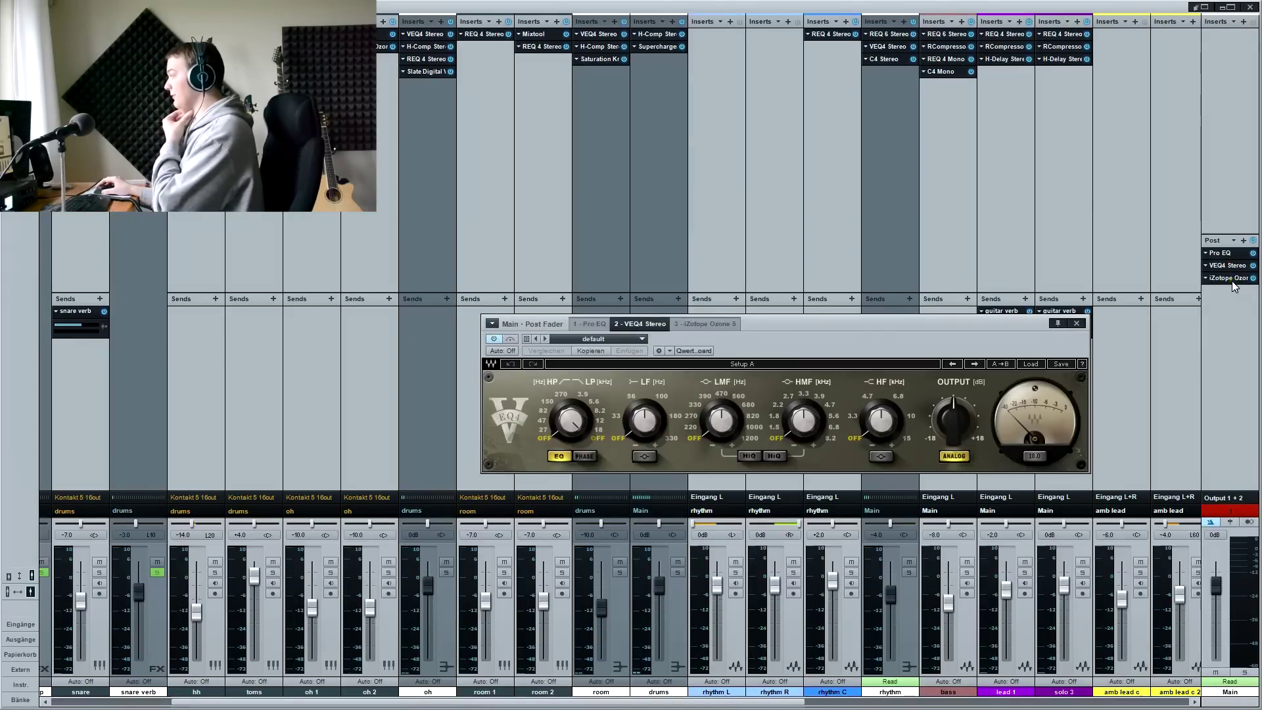
# Switch on the VEQ4 high-frequency band at 15 kHz and adjust its gain while the mix plays
pyautogui.moveTo(937, 335); pyautogui.dragTo(999, 418)
pyautogui.click(982, 466)
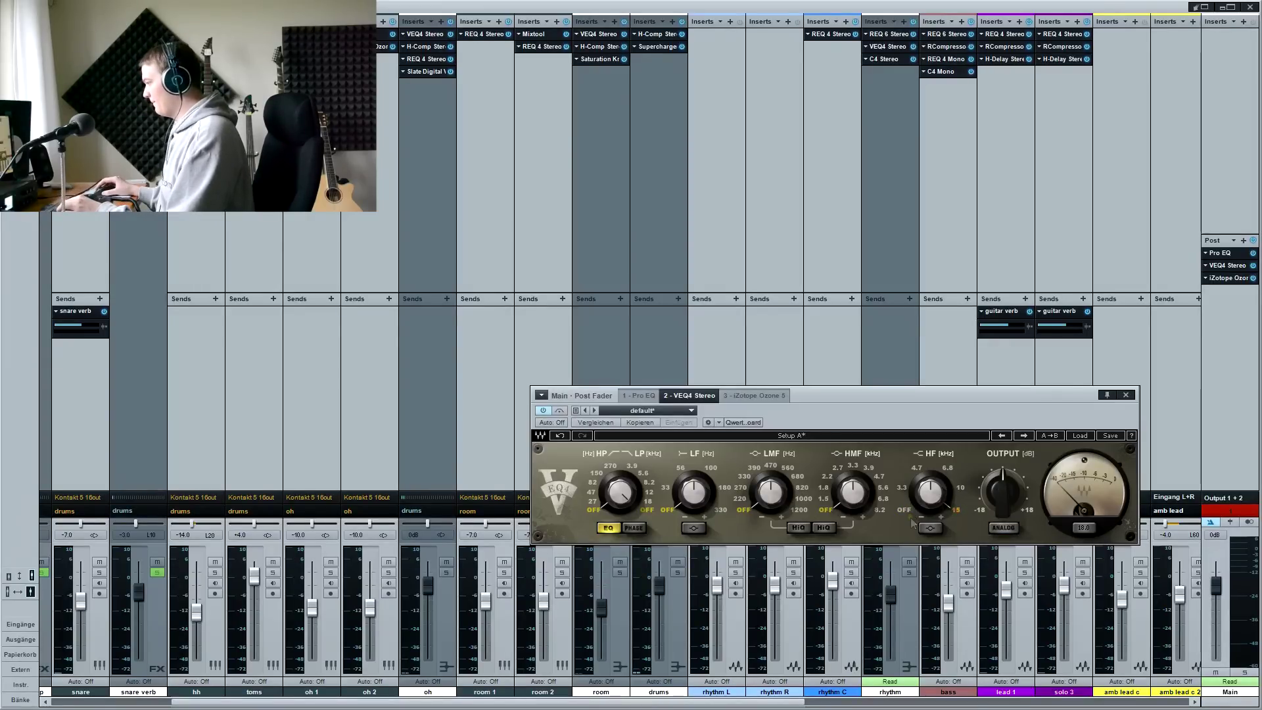
pyautogui.press('space')
pyautogui.keyDown('ctrl'); pyautogui.click(932, 490); pyautogui.keyUp('ctrl')
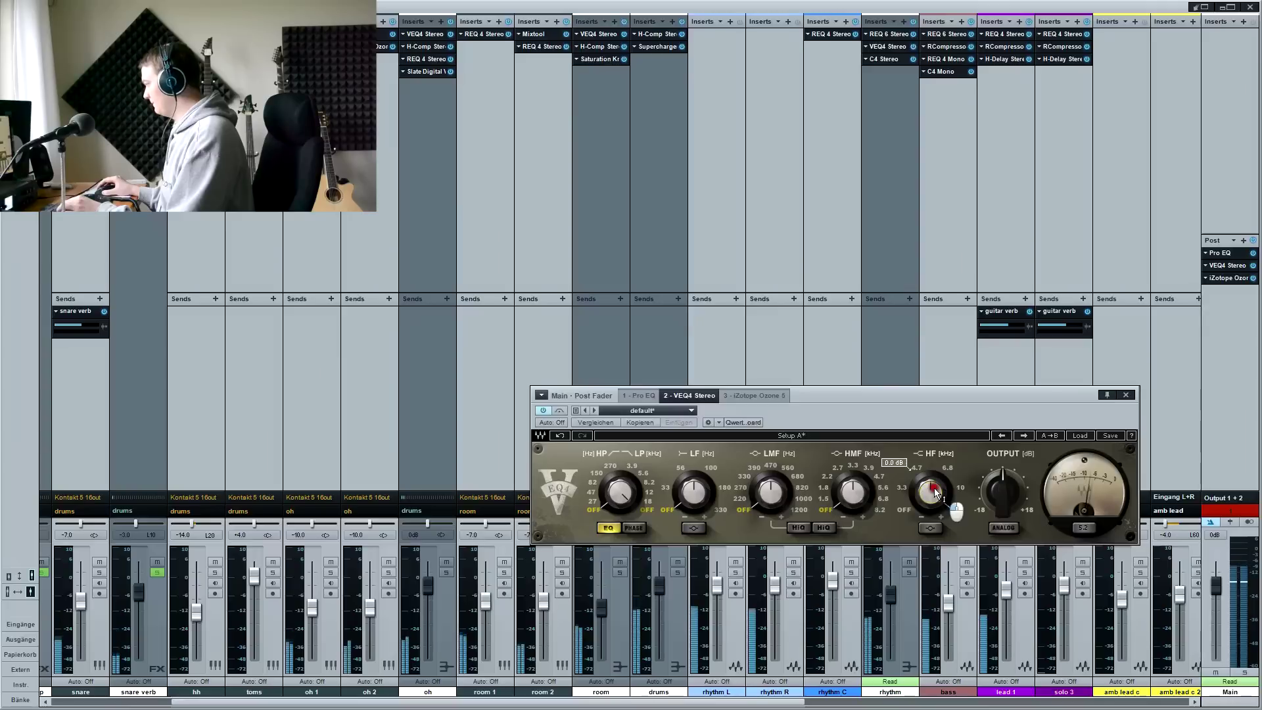
pyautogui.moveTo(934, 491)
pyautogui.mouseDown()
pyautogui.moveTo(934, 472)
pyautogui.moveTo(936, 492)
pyautogui.mouseUp()
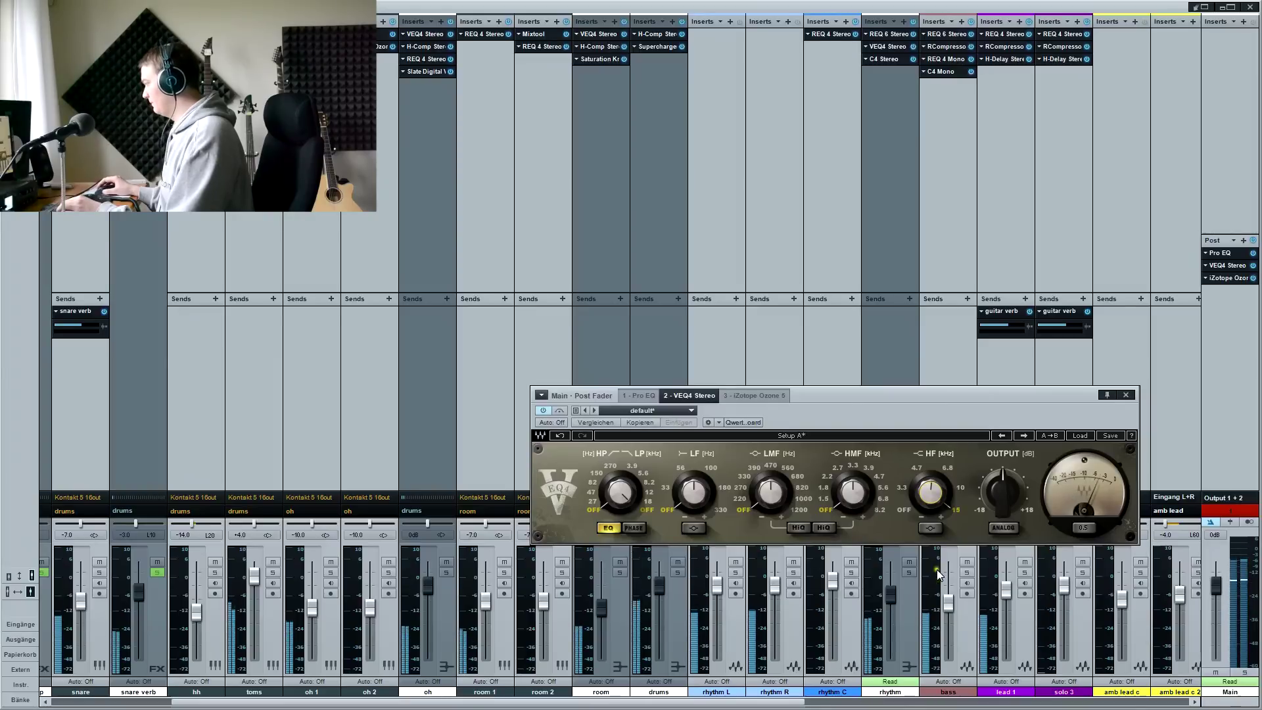
# Compare the mix with and without VEQ4 by bypassing the plug-in and leaving it enabled
pyautogui.click(543, 410)
pyautogui.click(543, 410)
pyautogui.click(543, 410)
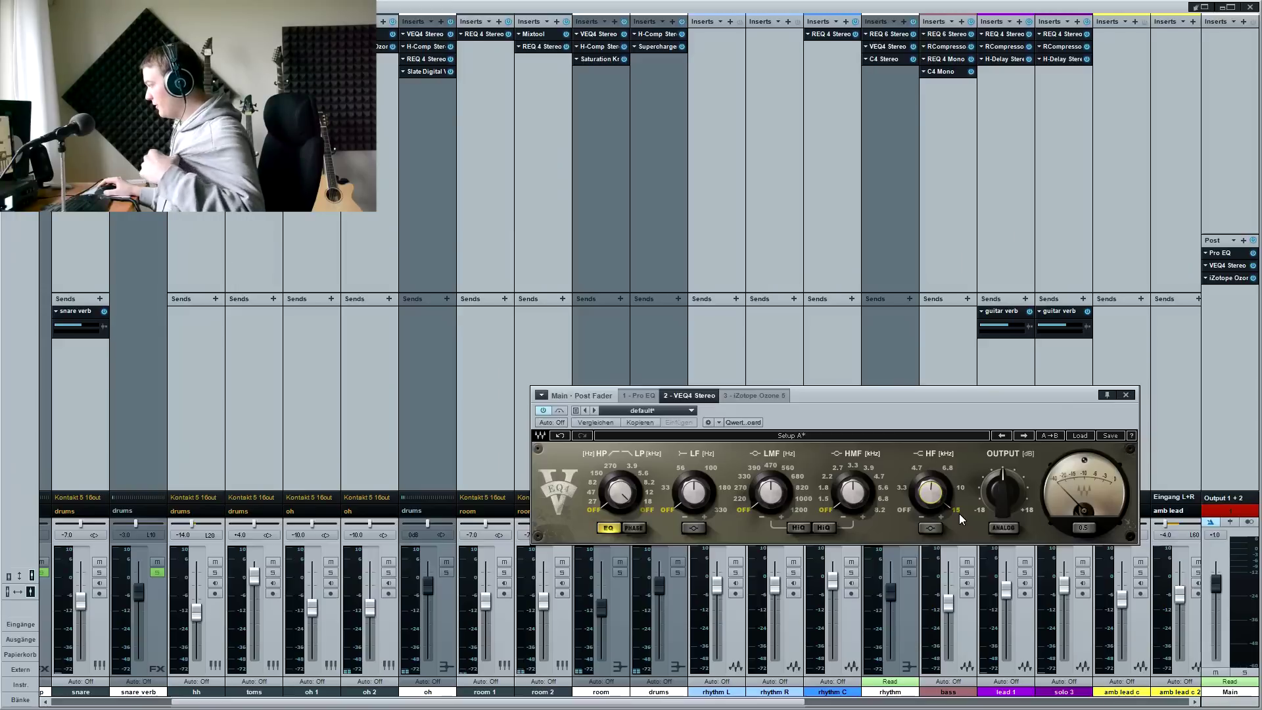
# Add REQ 6 Stereo after VEQ4 on the Main channel and lower its band 5 frequency to 6124 Hz
pyautogui.moveTo(938, 497)
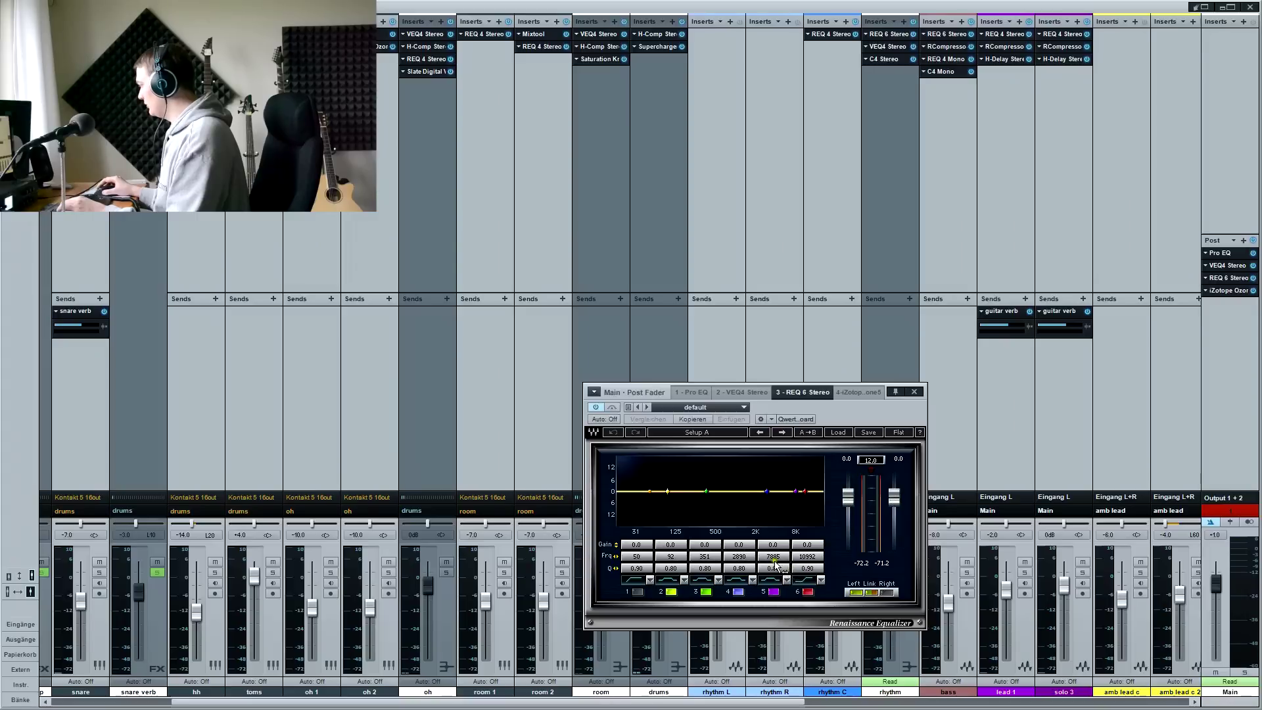
pyautogui.scroll(-6, 775, 562)
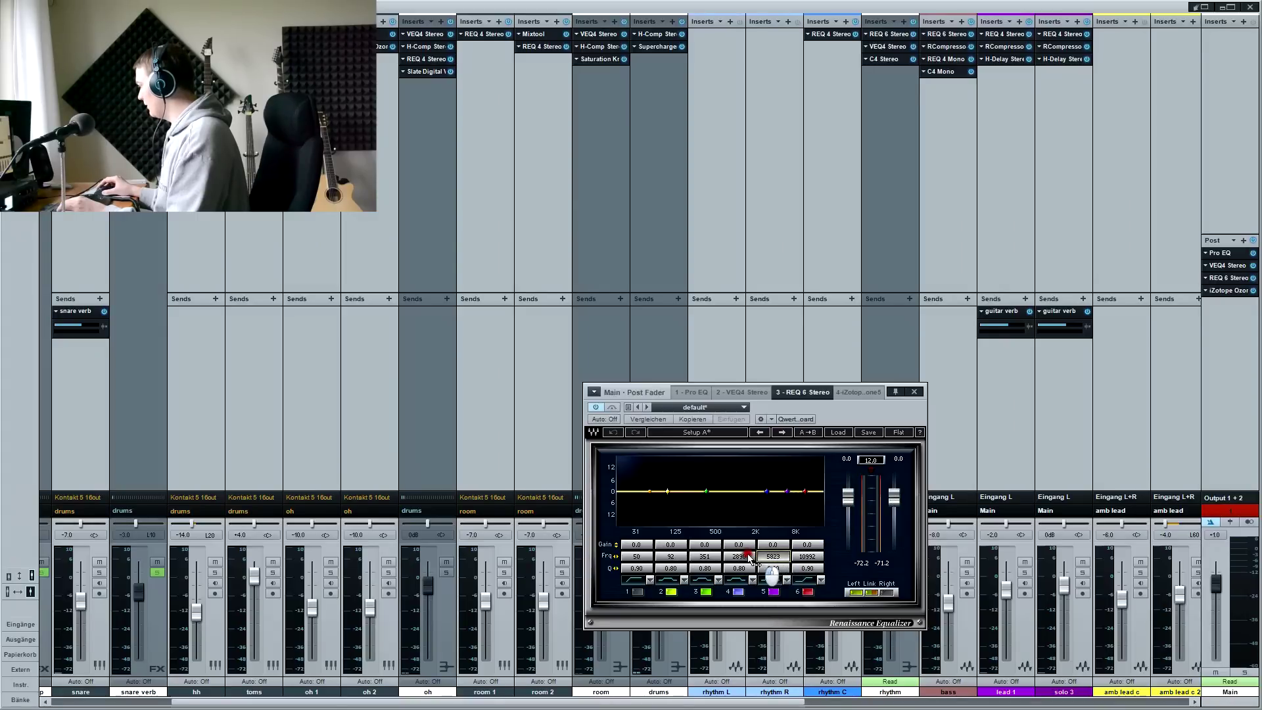
pyautogui.scroll(2, 776, 557)
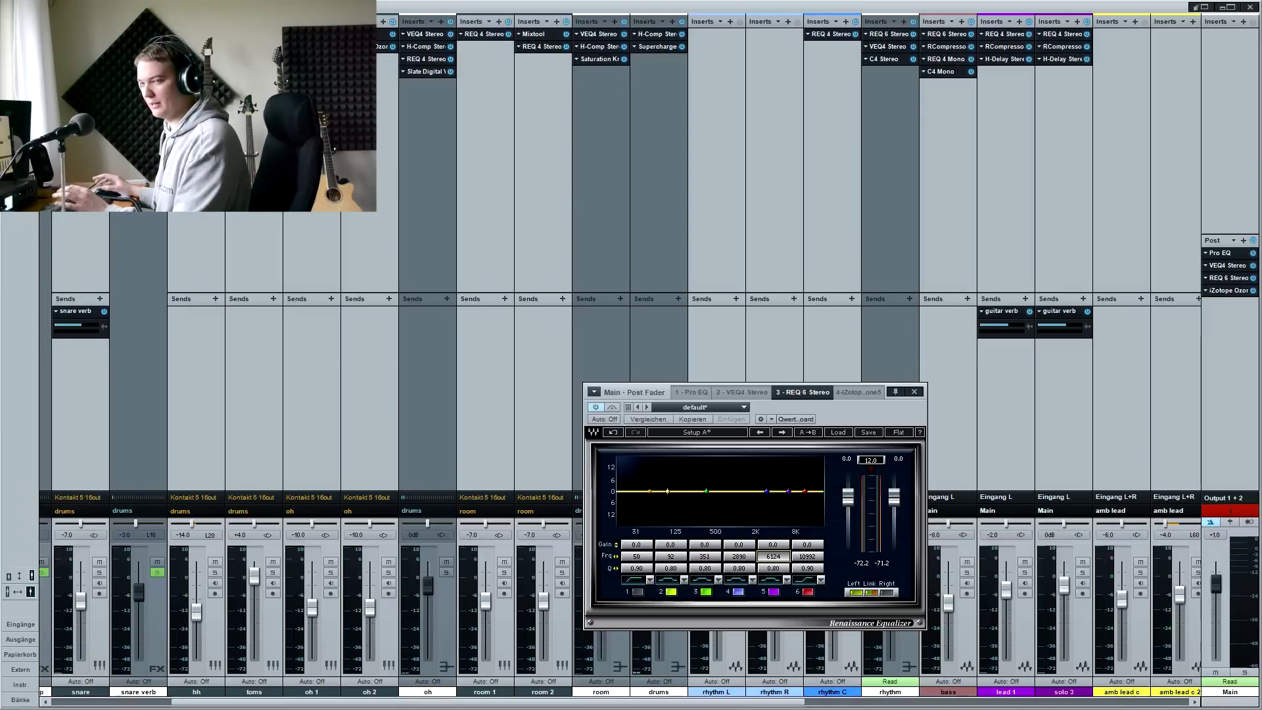
# During playback, set REQ 6 band 5 to 6536 Hz and band 4 to -0.8 dB at 2396 Hz, comparing band 4 off and on
pyautogui.press('space')
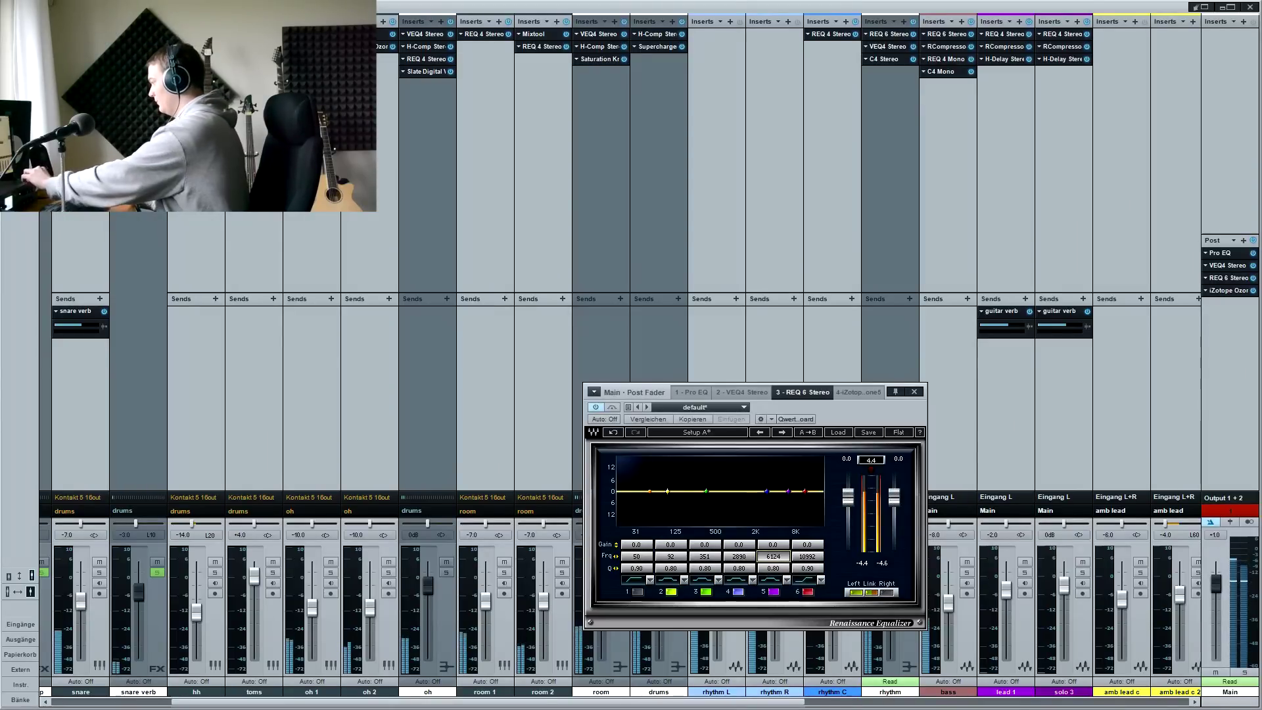
pyautogui.moveTo(770, 558); pyautogui.dragTo(739, 559)
pyautogui.click(745, 547)
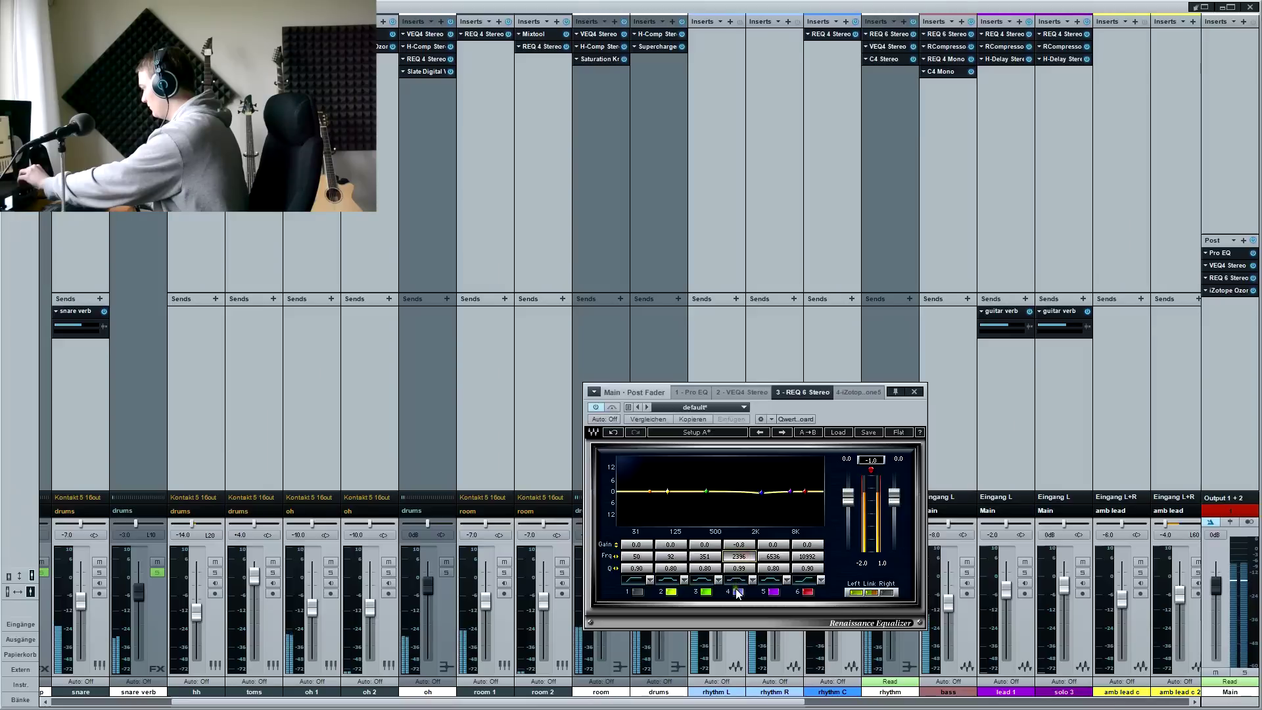
pyautogui.click(739, 592)
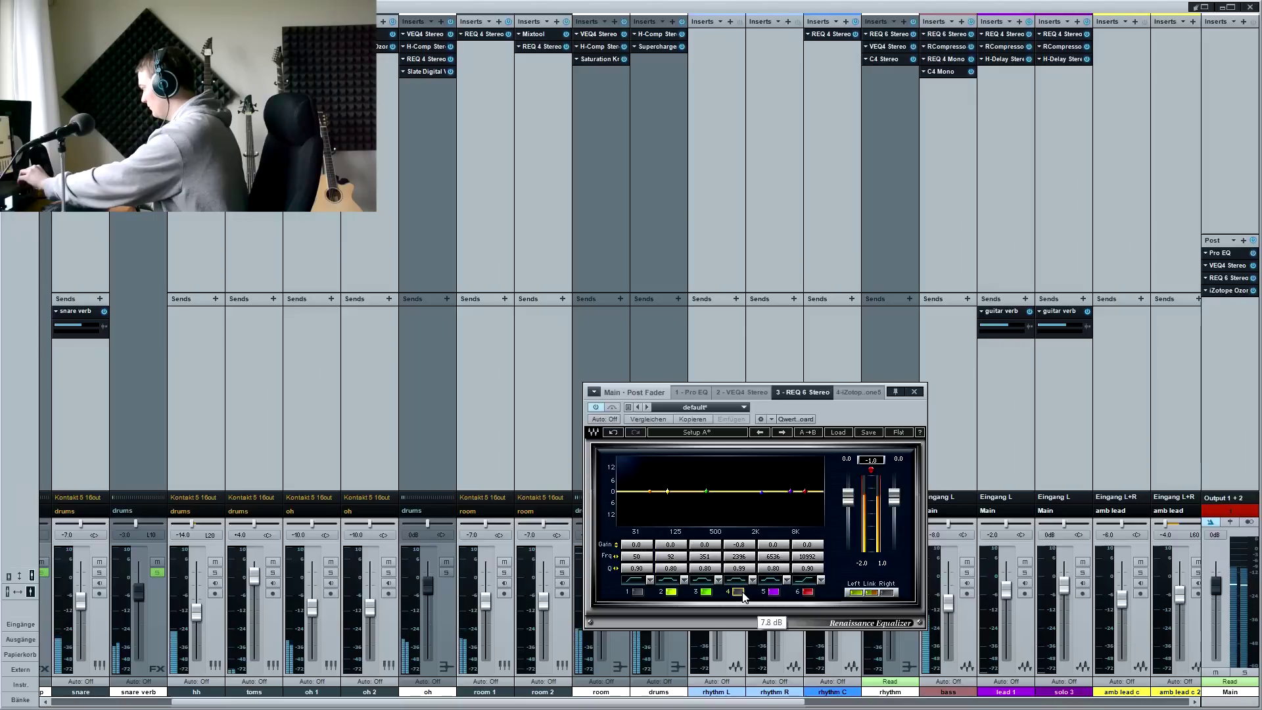
pyautogui.click(739, 593)
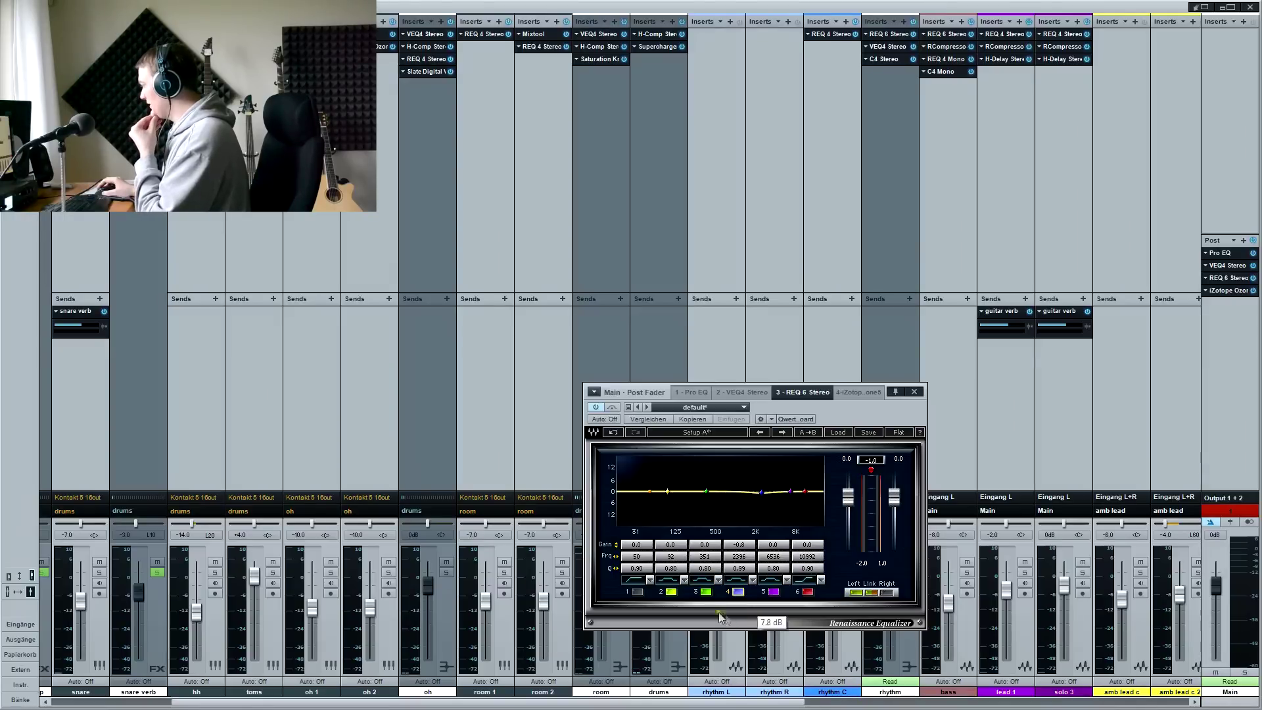
# Set the frequency of REQ 6 band 2 to 80 Hz and raise its Q
pyautogui.click(674, 558)
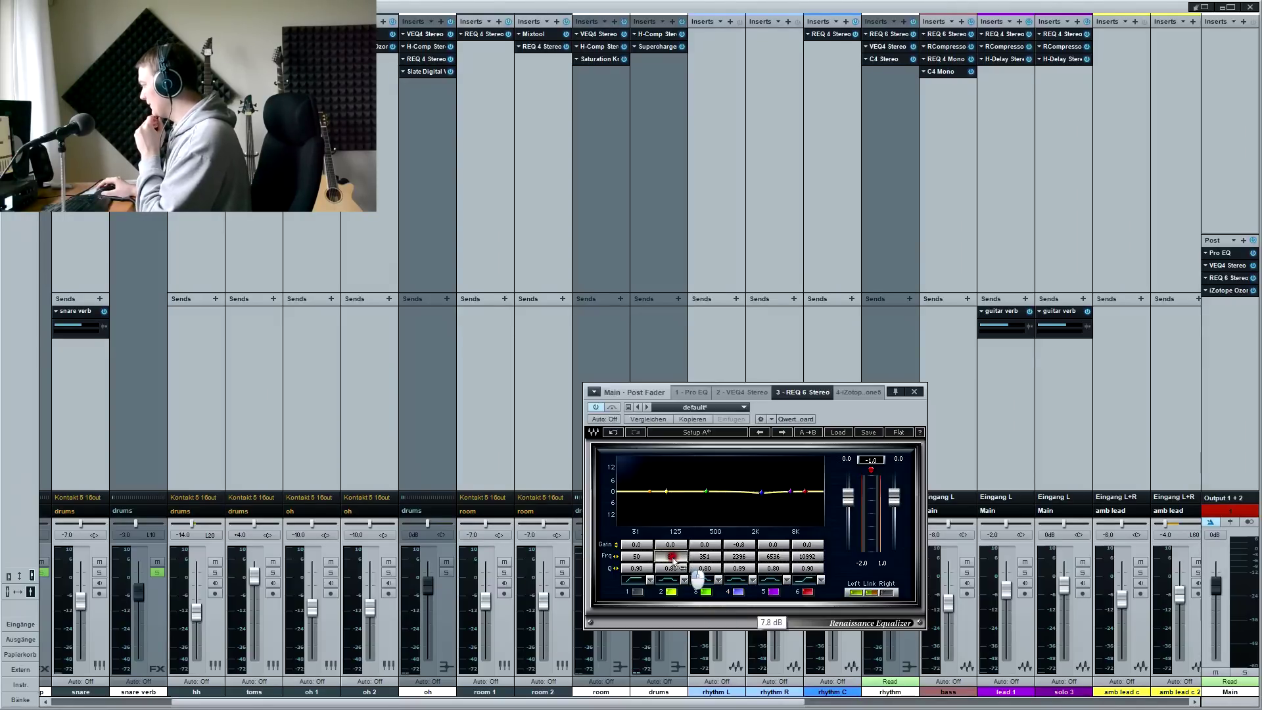
pyautogui.moveTo(673, 560); pyautogui.dragTo(675, 572)
pyautogui.click(701, 569)
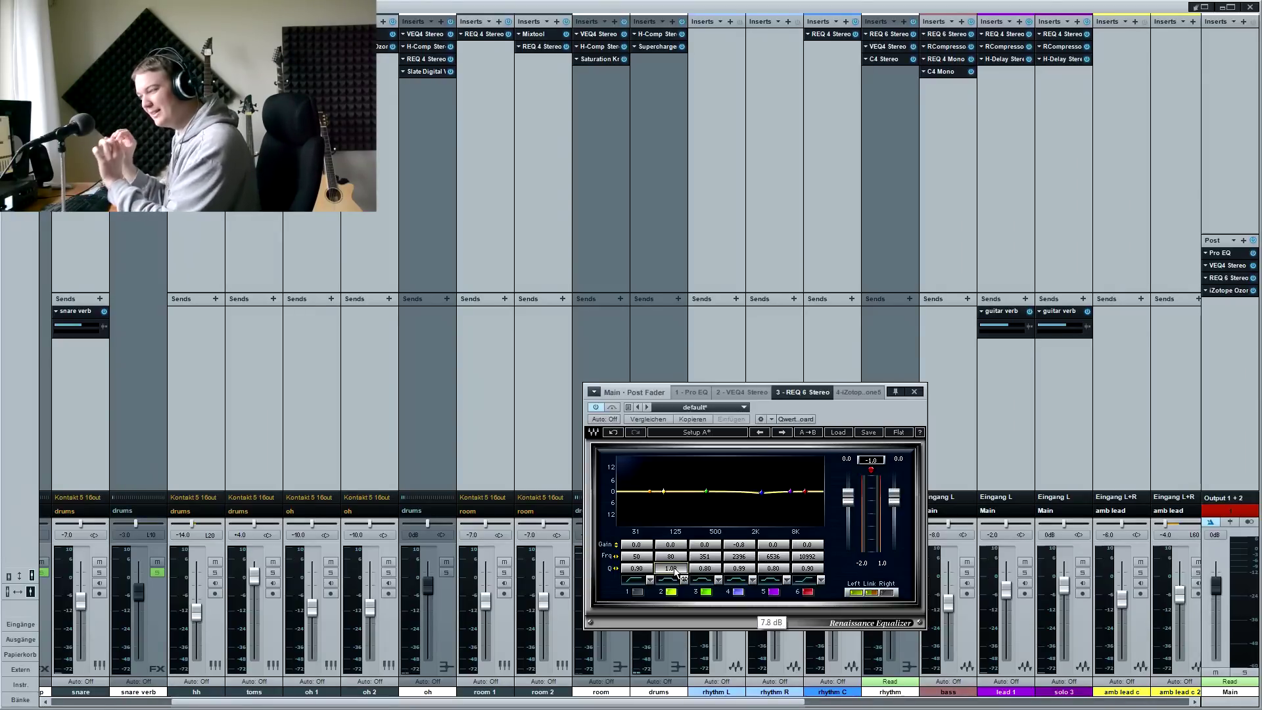
pyautogui.moveTo(676, 572); pyautogui.dragTo(675, 569)
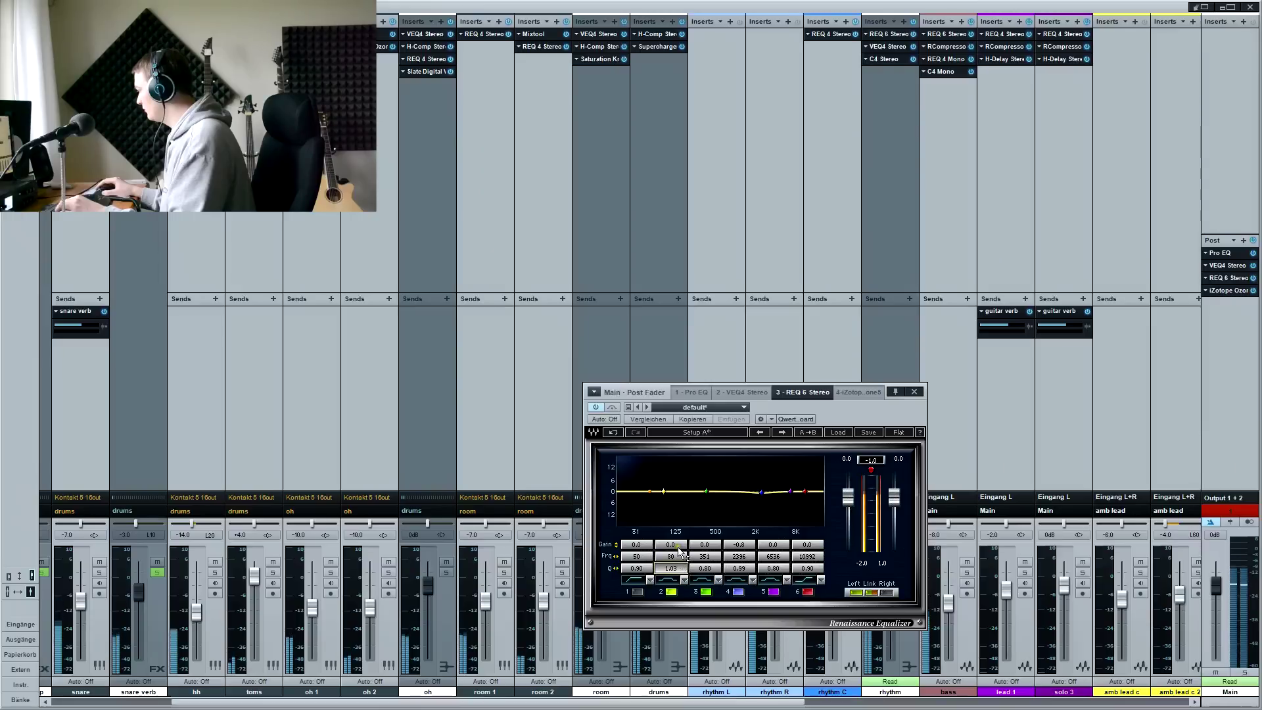
# Set REQ 6 band 2's gain to -1.0 dB and Q to 2.31, and compare the band off and on
pyautogui.click(678, 546)
pyautogui.moveTo(677, 546); pyautogui.dragTo(669, 574)
pyautogui.click(671, 593)
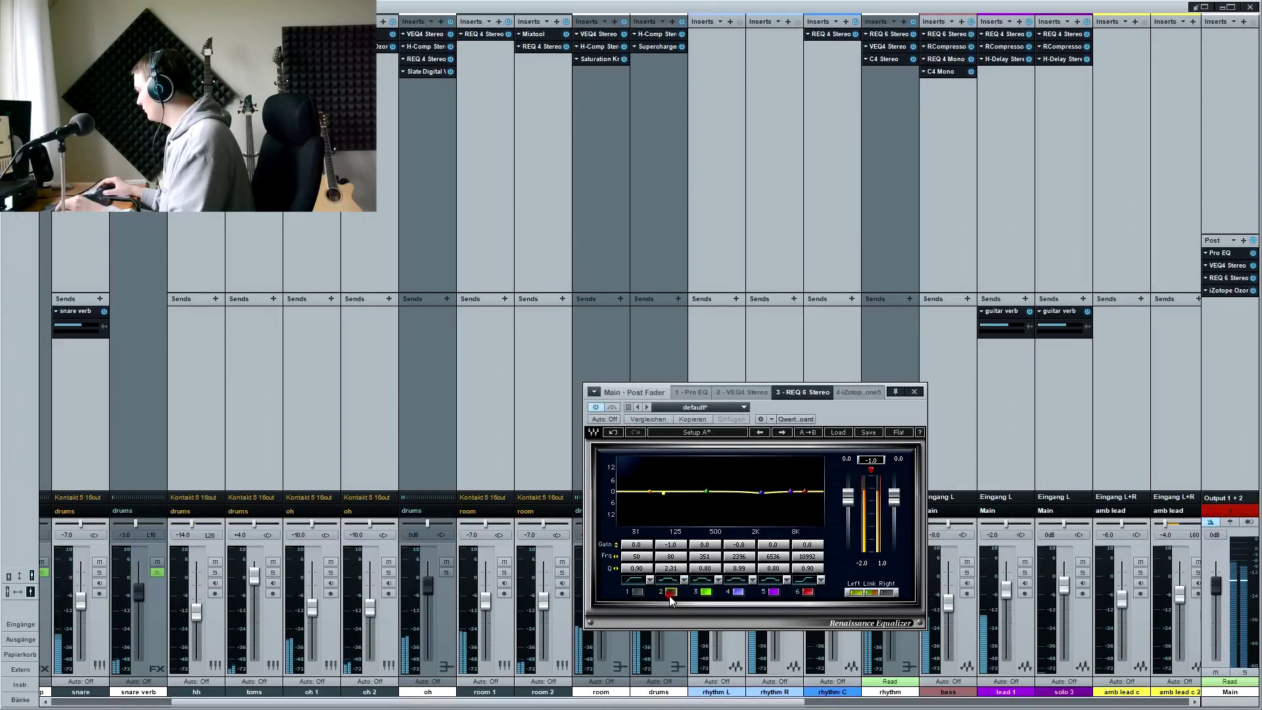
pyautogui.click(669, 595)
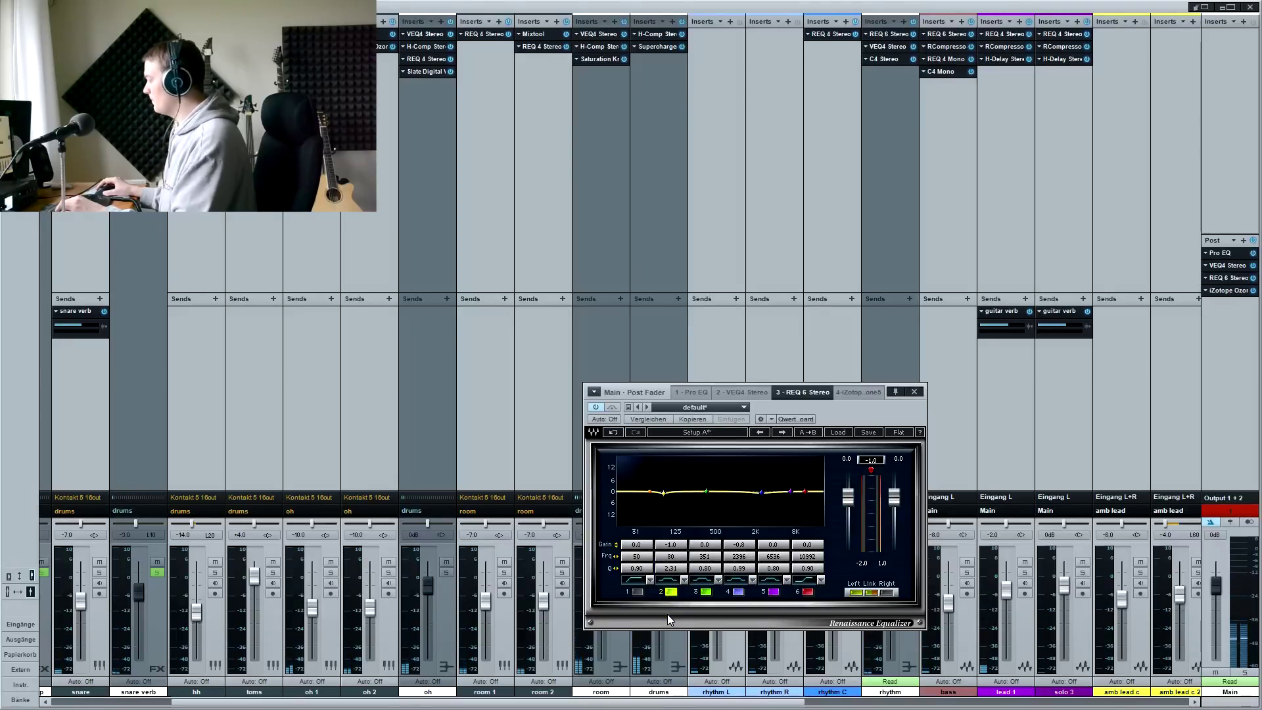
pyautogui.click(668, 614)
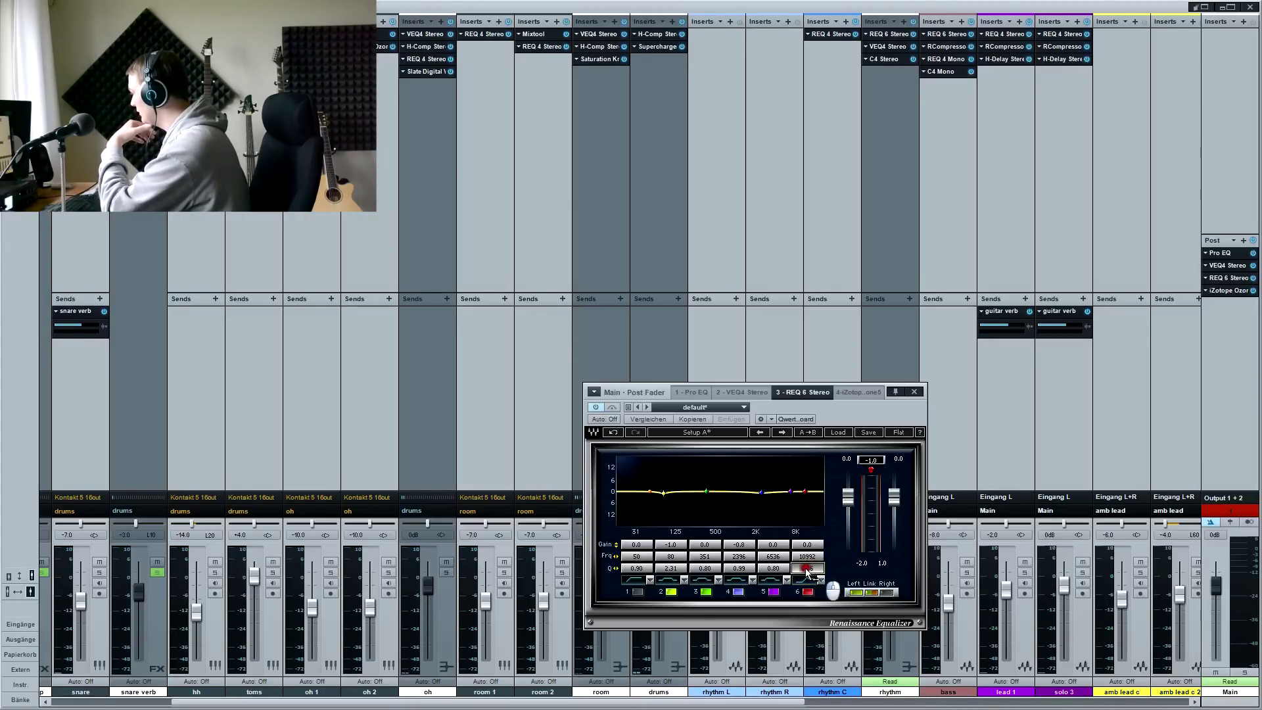
# Set REQ 6 band 6 to 11152 Hz with Q 0.71 and boost it by 1.0 dB during playback
pyautogui.moveTo(810, 569); pyautogui.dragTo(811, 561)
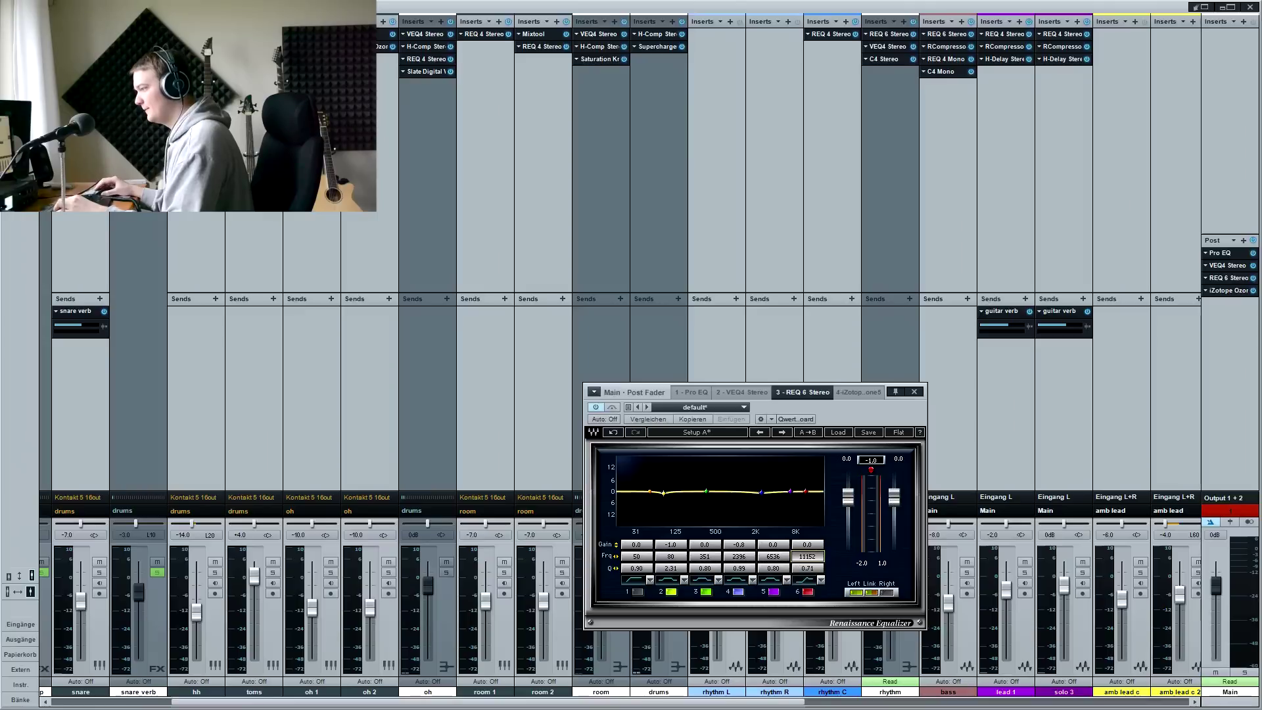
pyautogui.press('space')
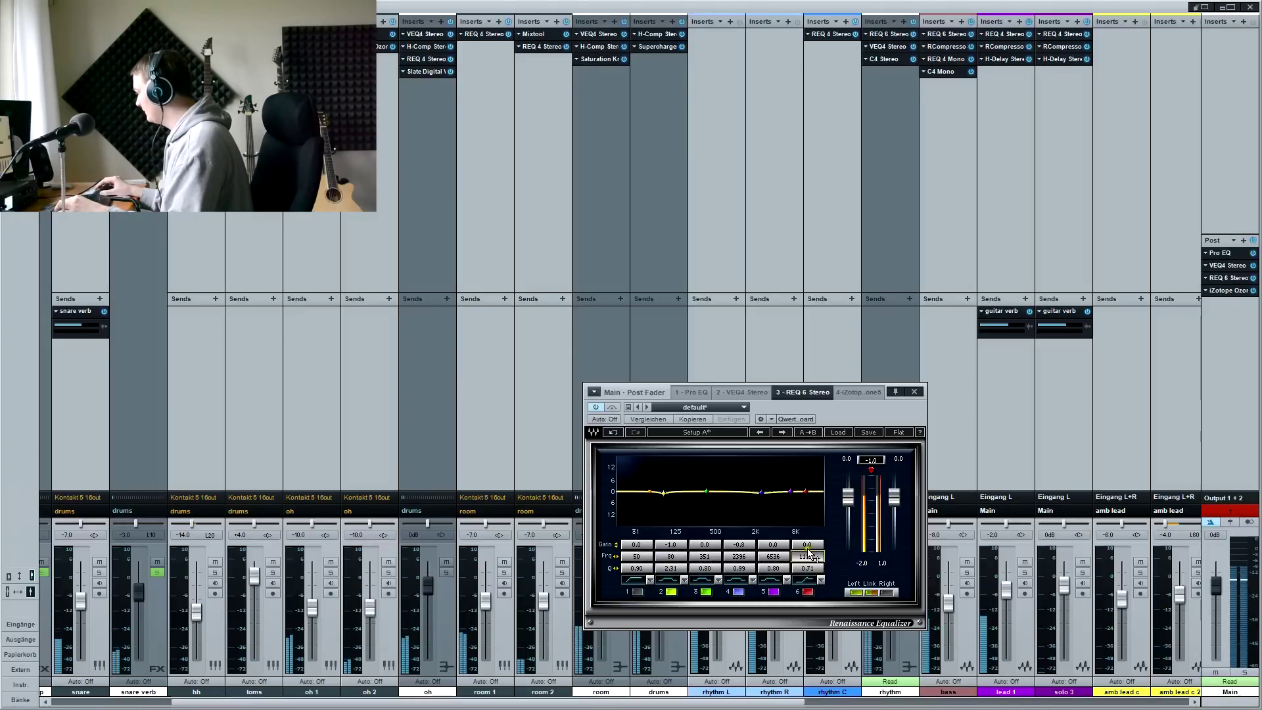
pyautogui.moveTo(812, 539); pyautogui.dragTo(811, 534)
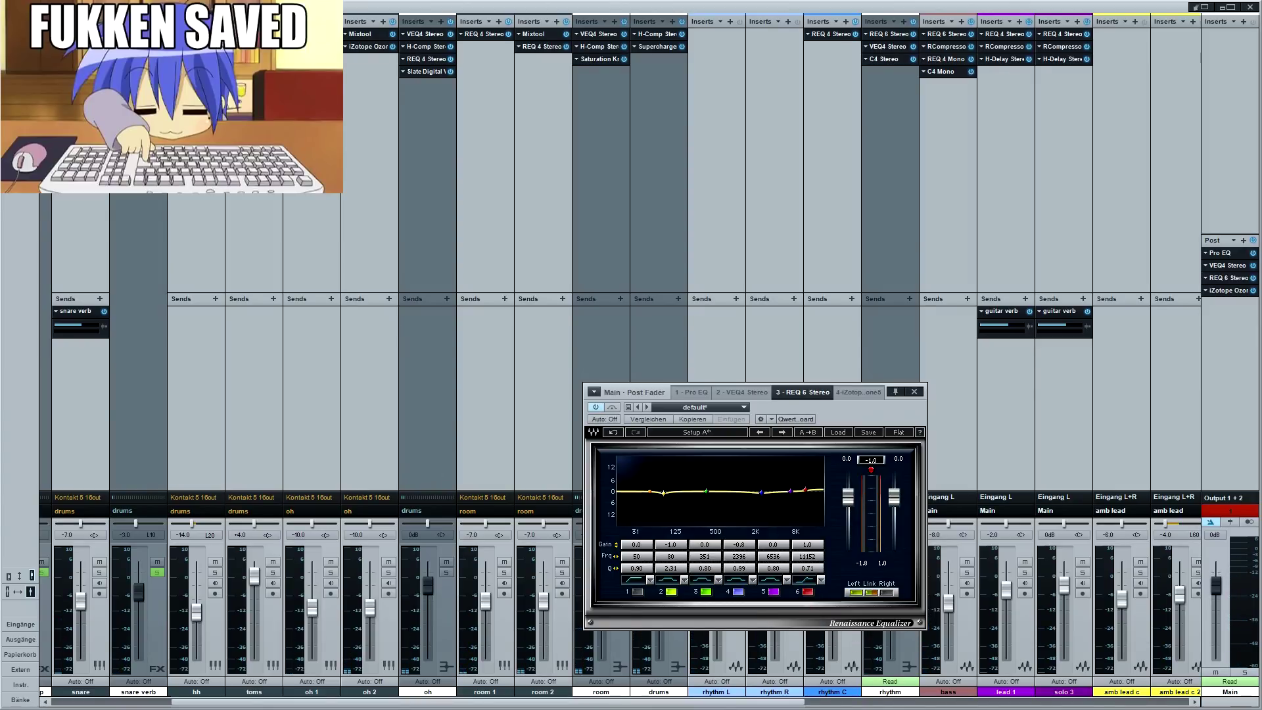
# Set REQ 6 band 3 to 200 Hz with Q 1.02 and 0.9 dB gain, and compare the band off and on
pyautogui.click(704, 558)
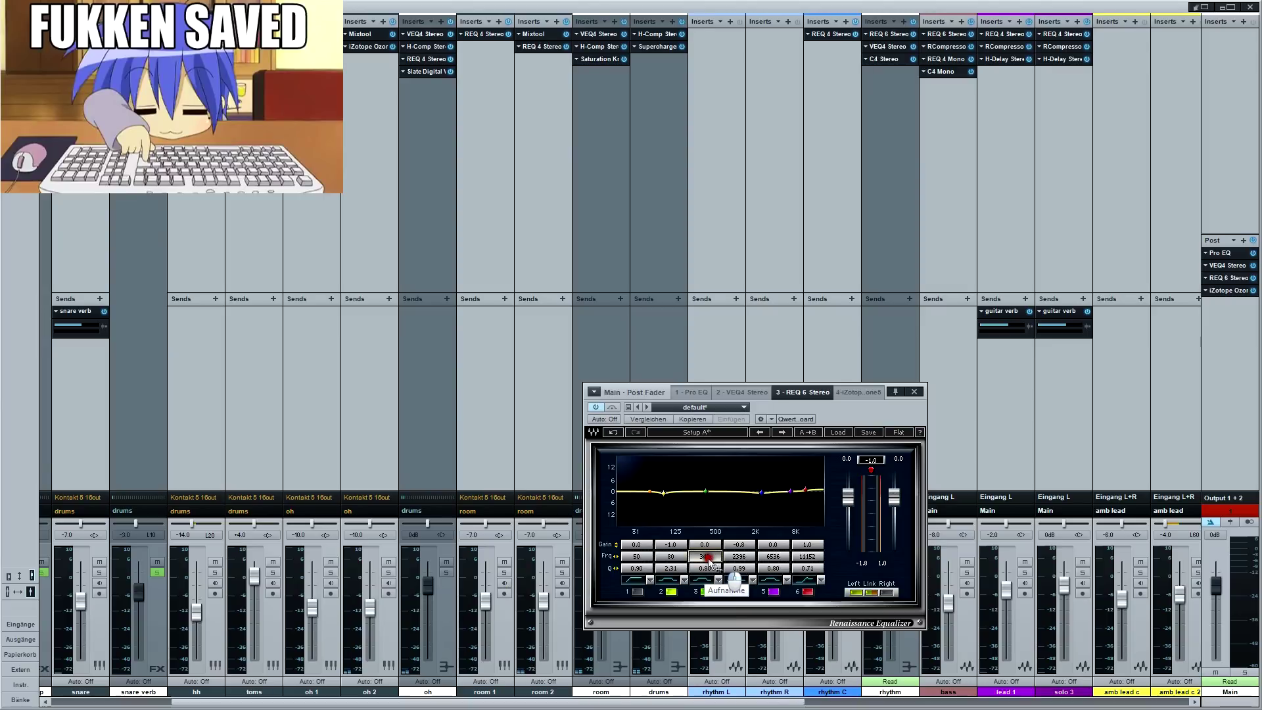
pyautogui.moveTo(704, 557)
pyautogui.mouseDown()
pyautogui.moveTo(675, 550)
pyautogui.moveTo(721, 568)
pyautogui.moveTo(707, 574)
pyautogui.mouseUp()
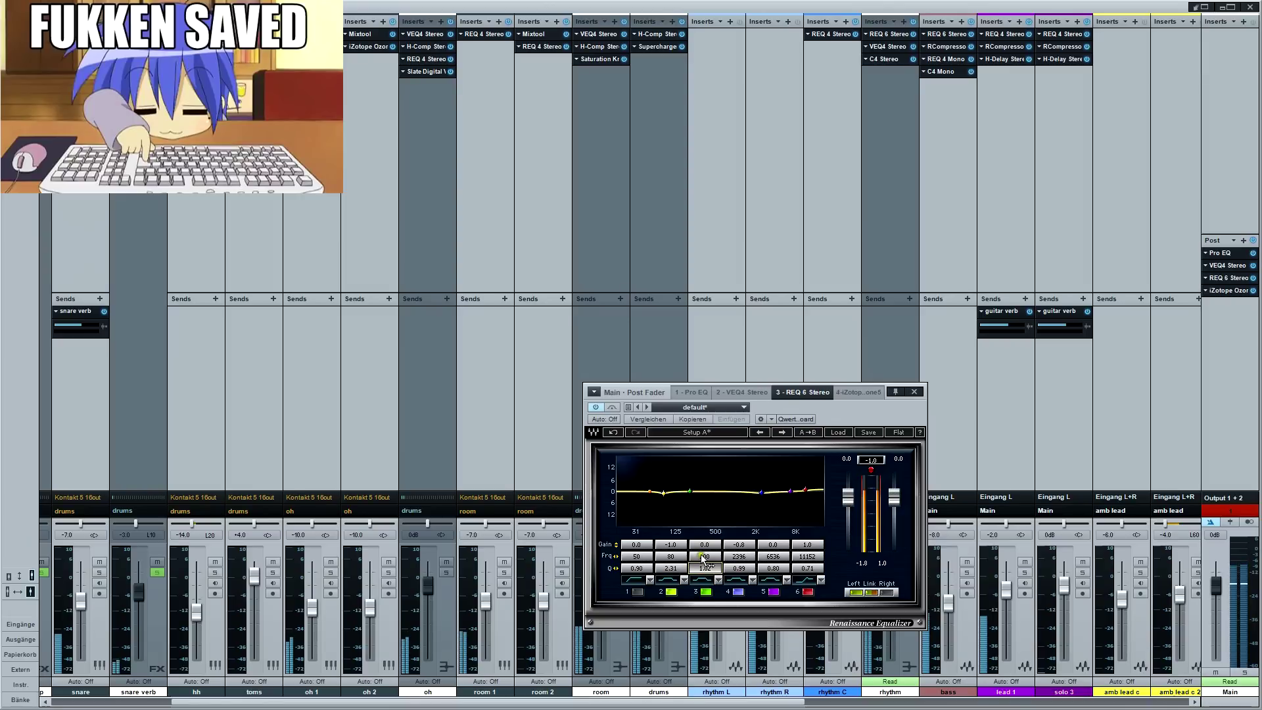
pyautogui.click(708, 548)
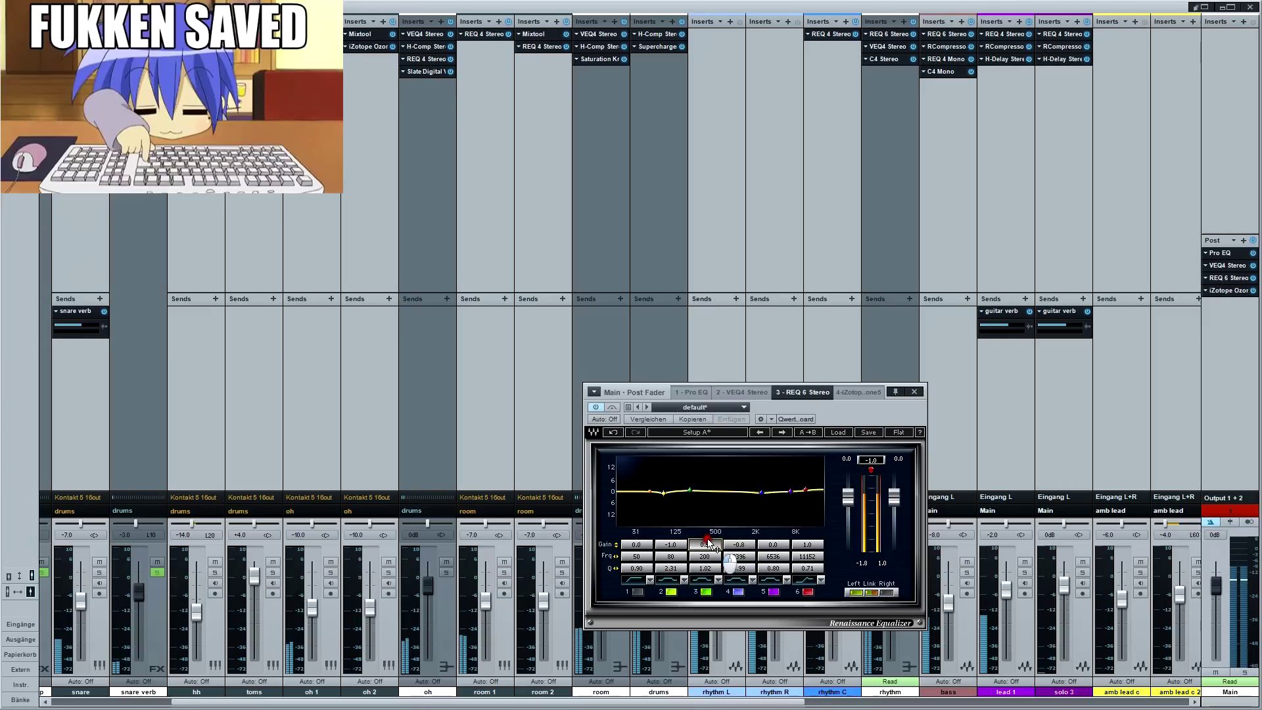
pyautogui.write('0.9')
pyautogui.press('Return')
pyautogui.click(707, 591)
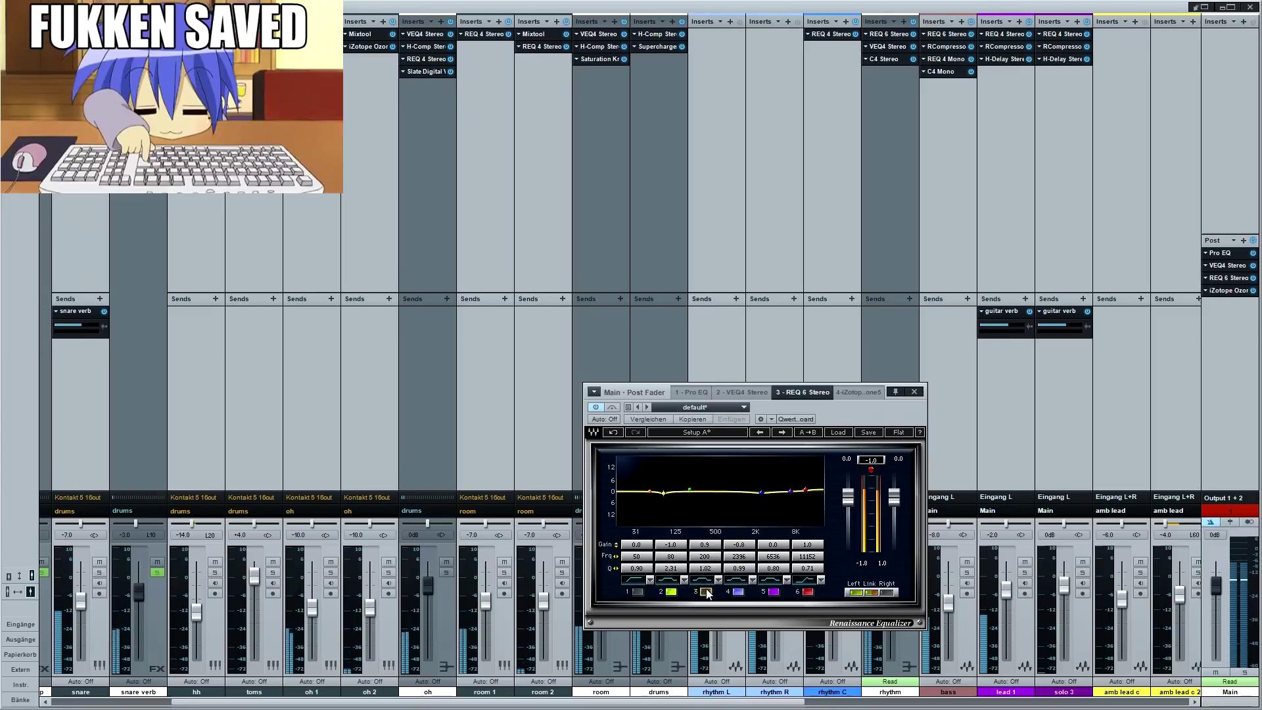
pyautogui.click(706, 591)
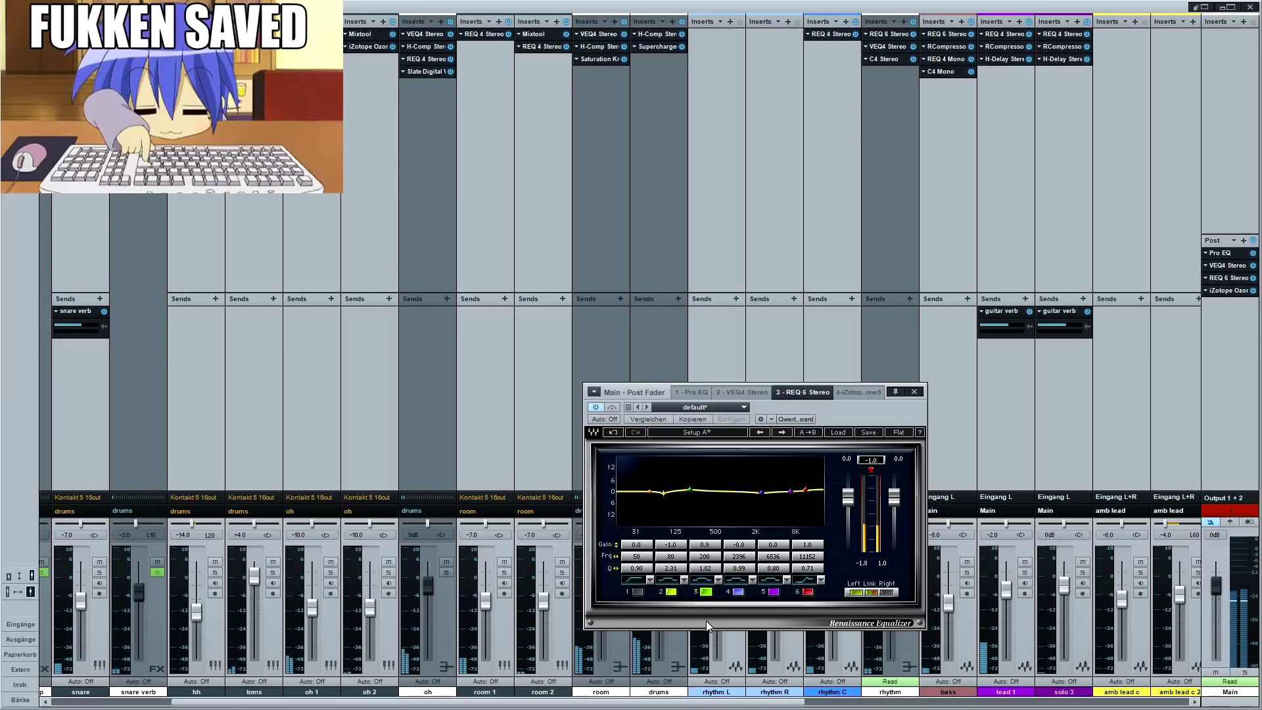
# In VEQ4 on the Main channel, boost the low-frequency band by 1.0 dB at 100 Hz and compare it off and on
pyautogui.click(1226, 265)
pyautogui.moveTo(923, 421); pyautogui.dragTo(892, 469)
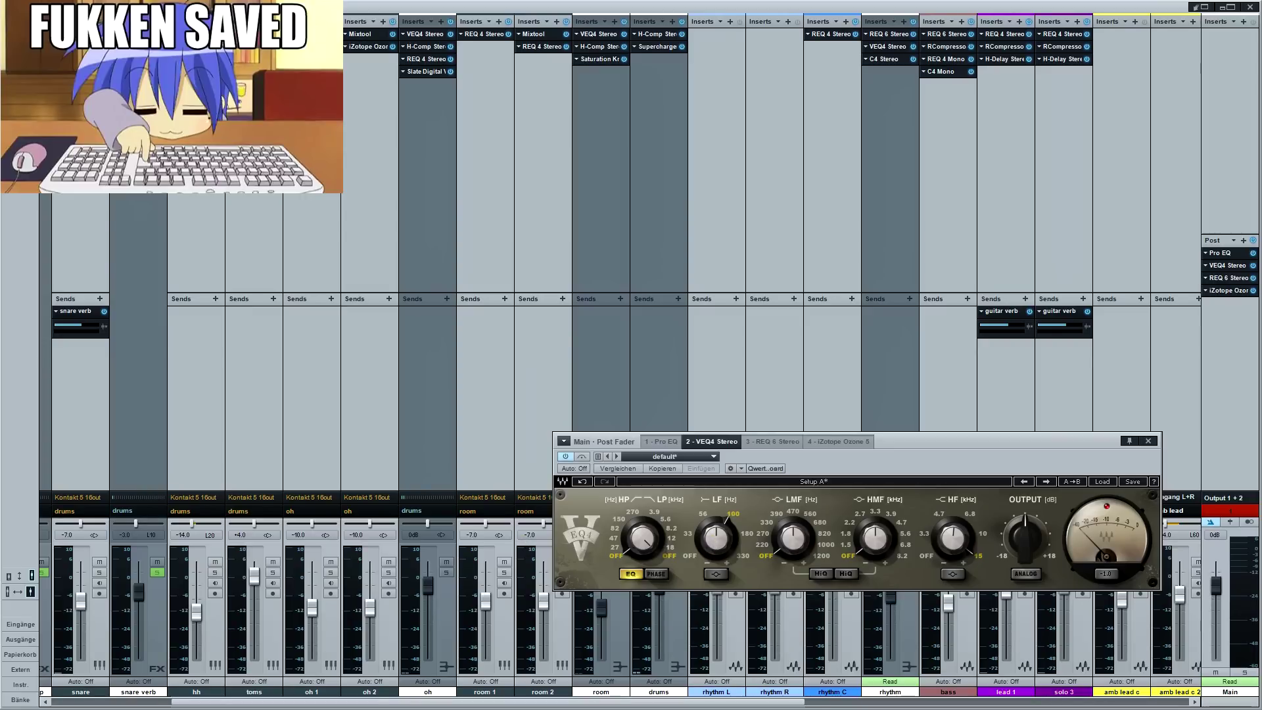
pyautogui.press('space')
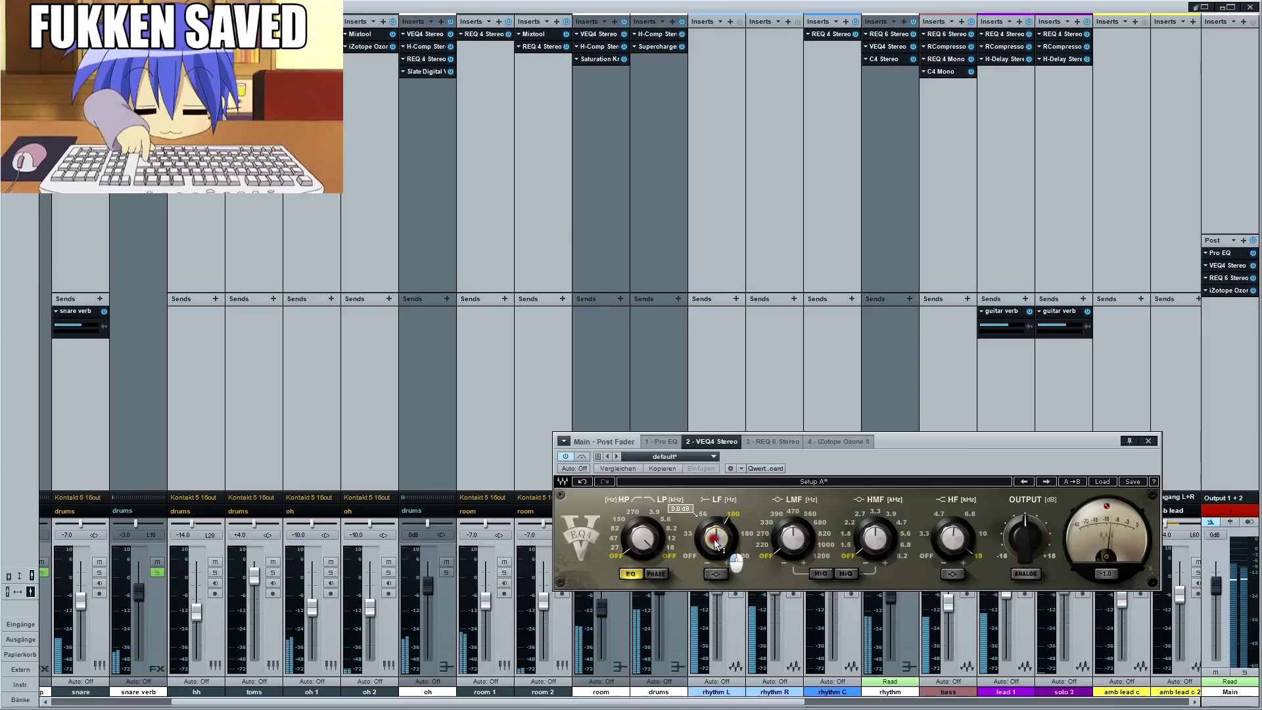
pyautogui.moveTo(714, 536)
pyautogui.scroll(5, 715, 535)
pyautogui.scroll(1, 715, 532)
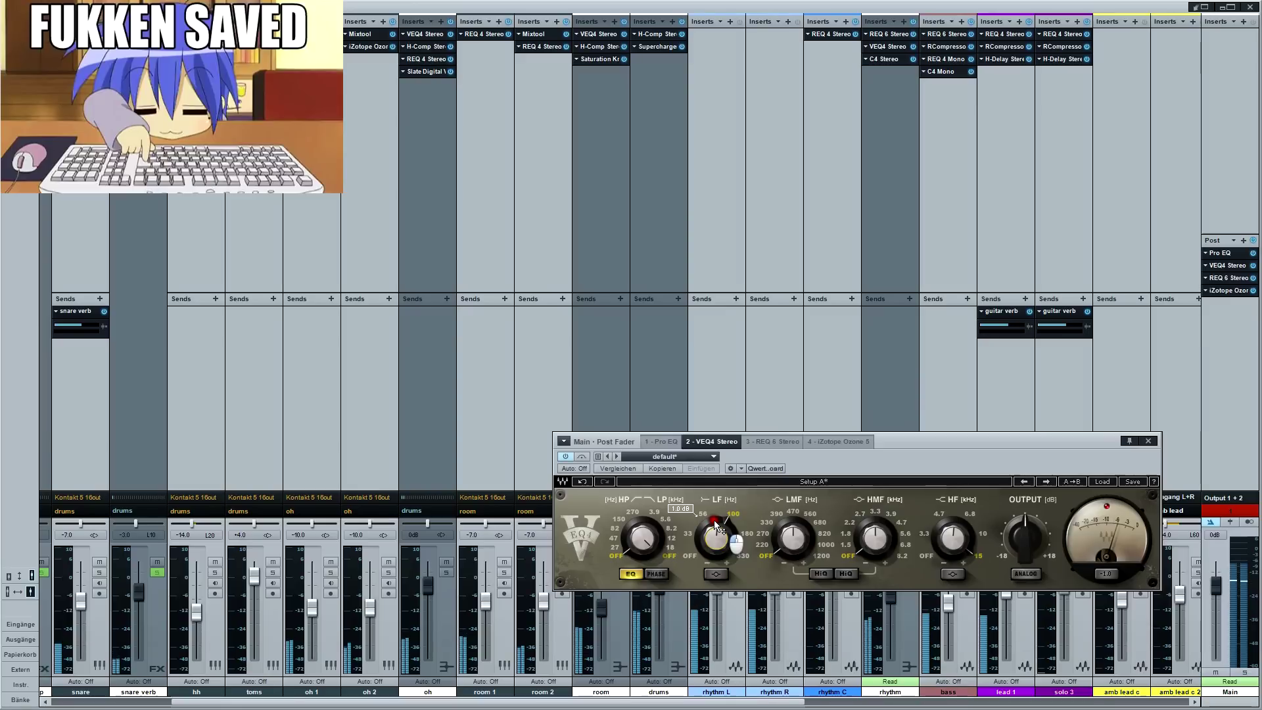
pyautogui.click(690, 555)
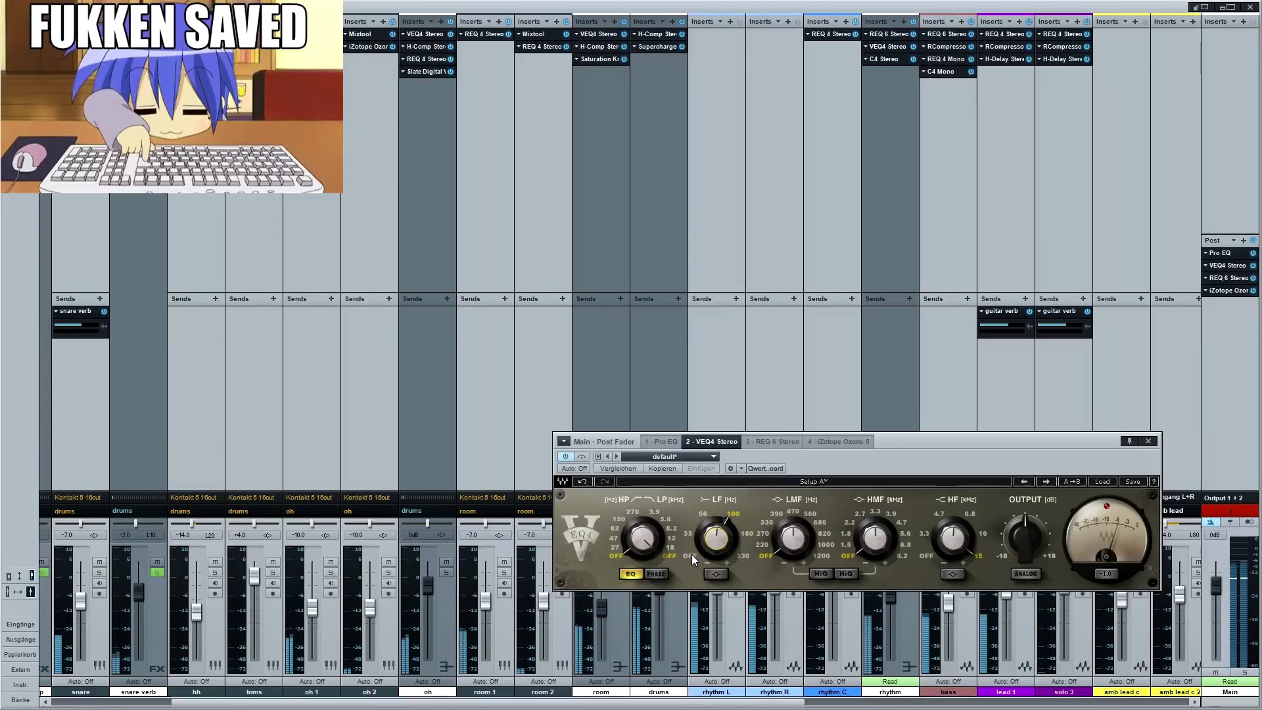
pyautogui.click(734, 514)
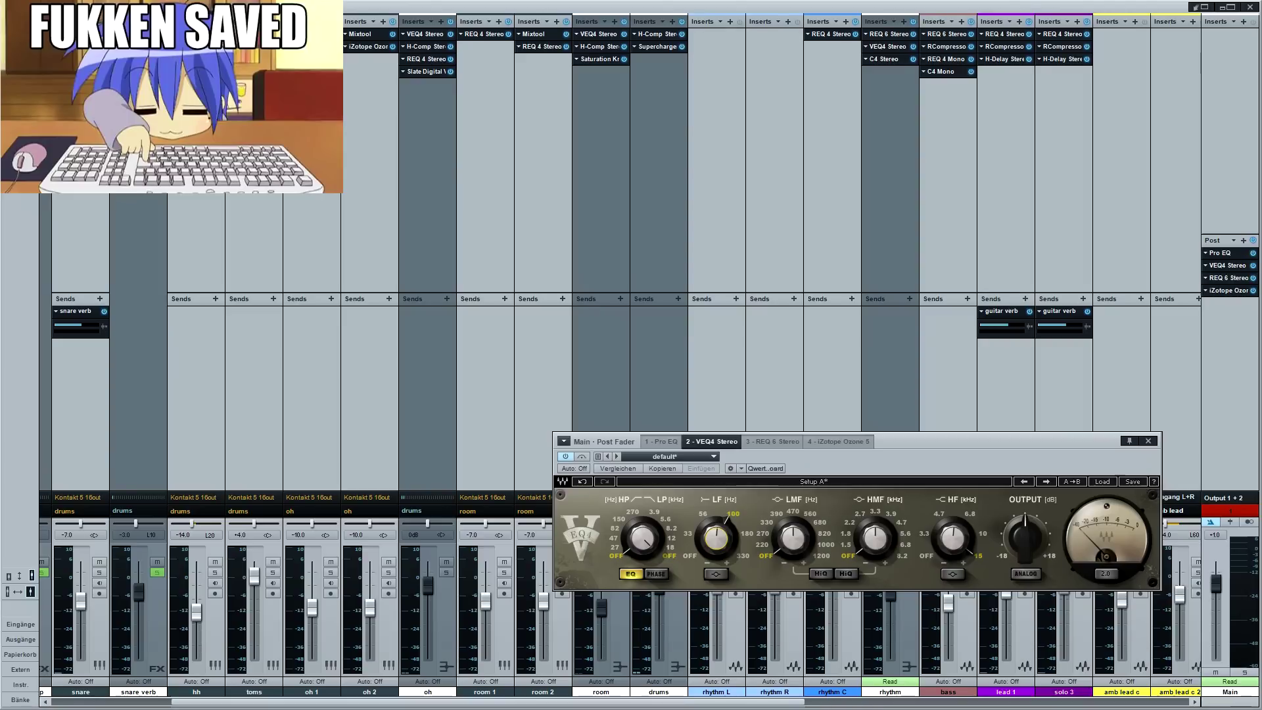
# Compare the mix with all Main post-fader effects bypassed and re-enabled
pyautogui.click(1252, 240)
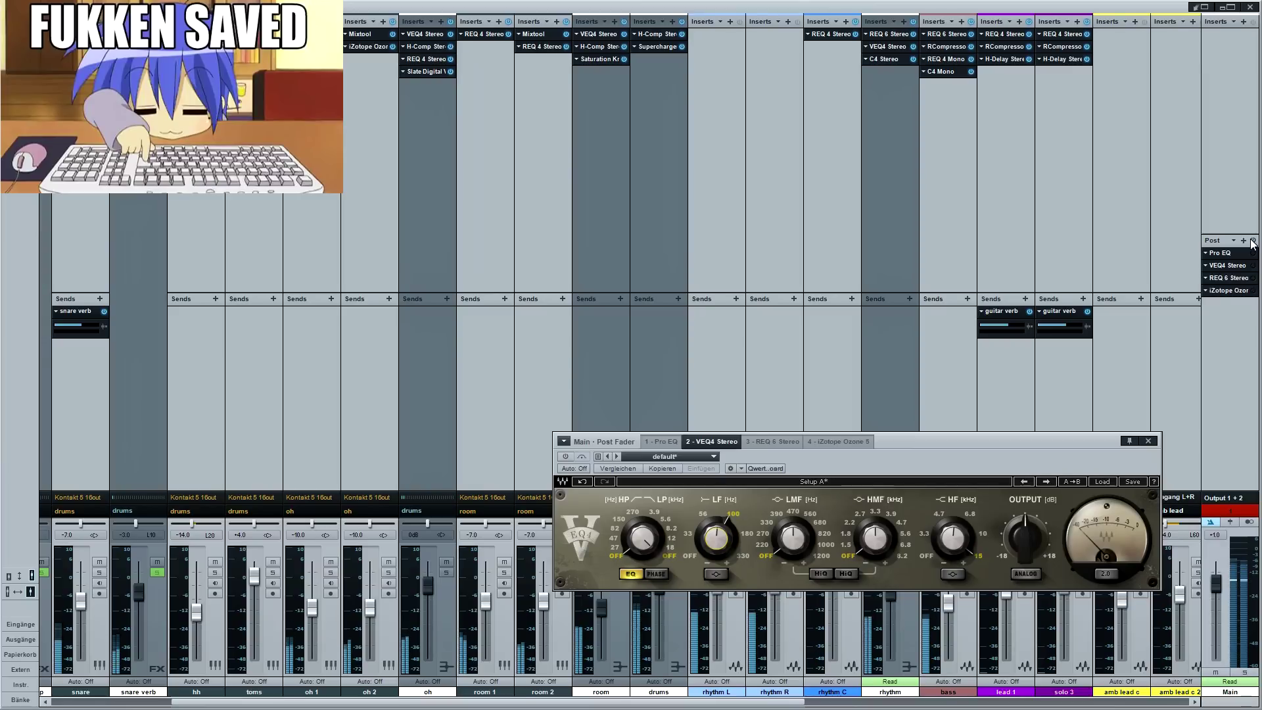
pyautogui.click(1252, 241)
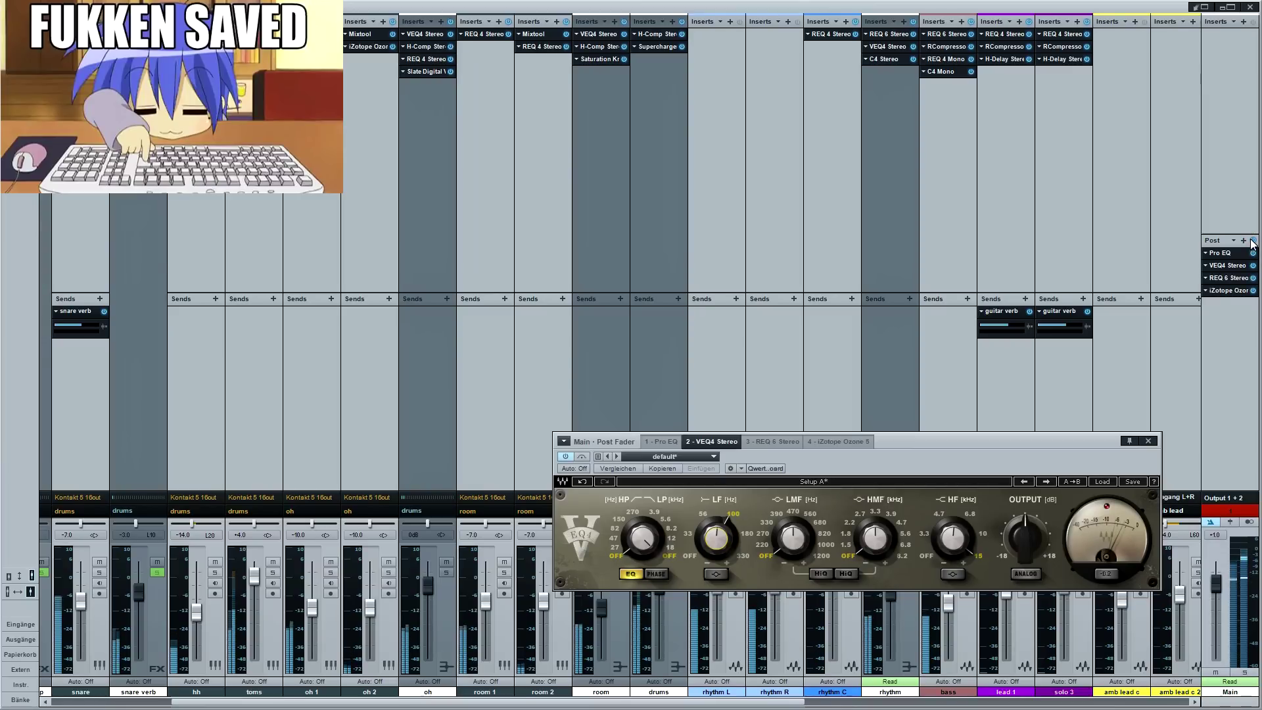
# Switch the whole Main post-fader effects chain off and back on three times during playback to compare processed and unprocessed sound
pyautogui.click(1252, 241)
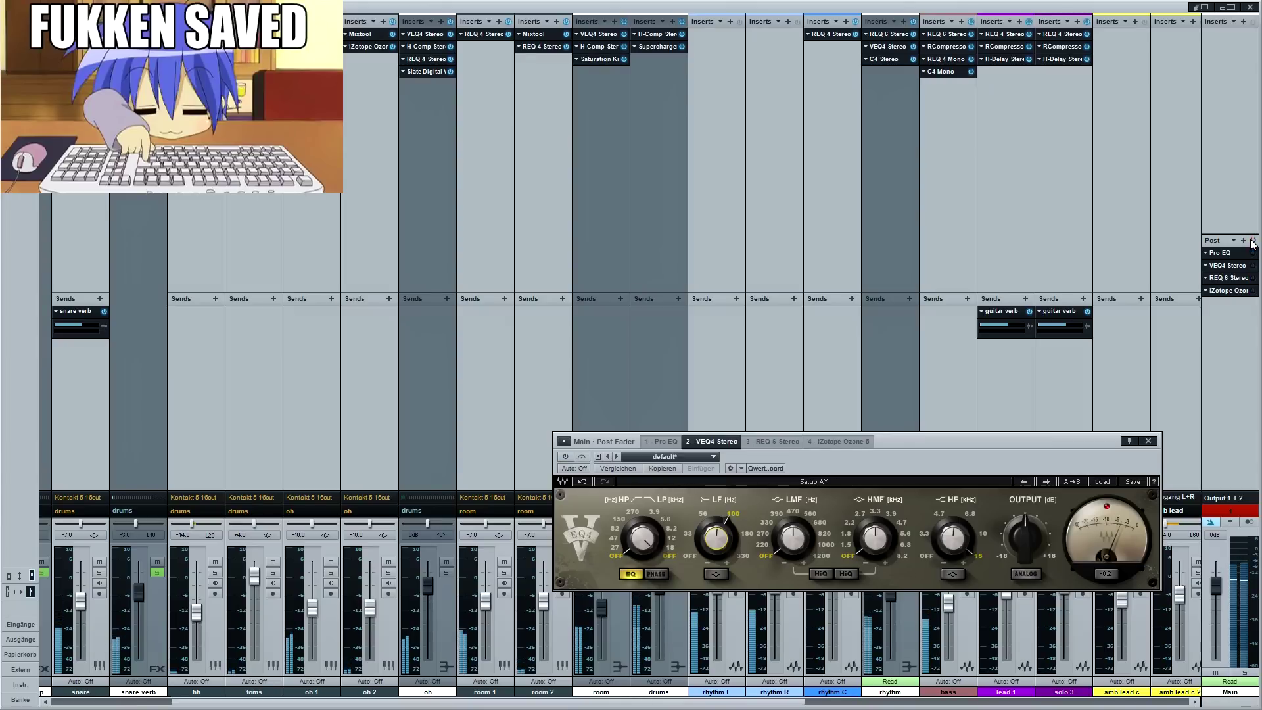
pyautogui.click(1252, 240)
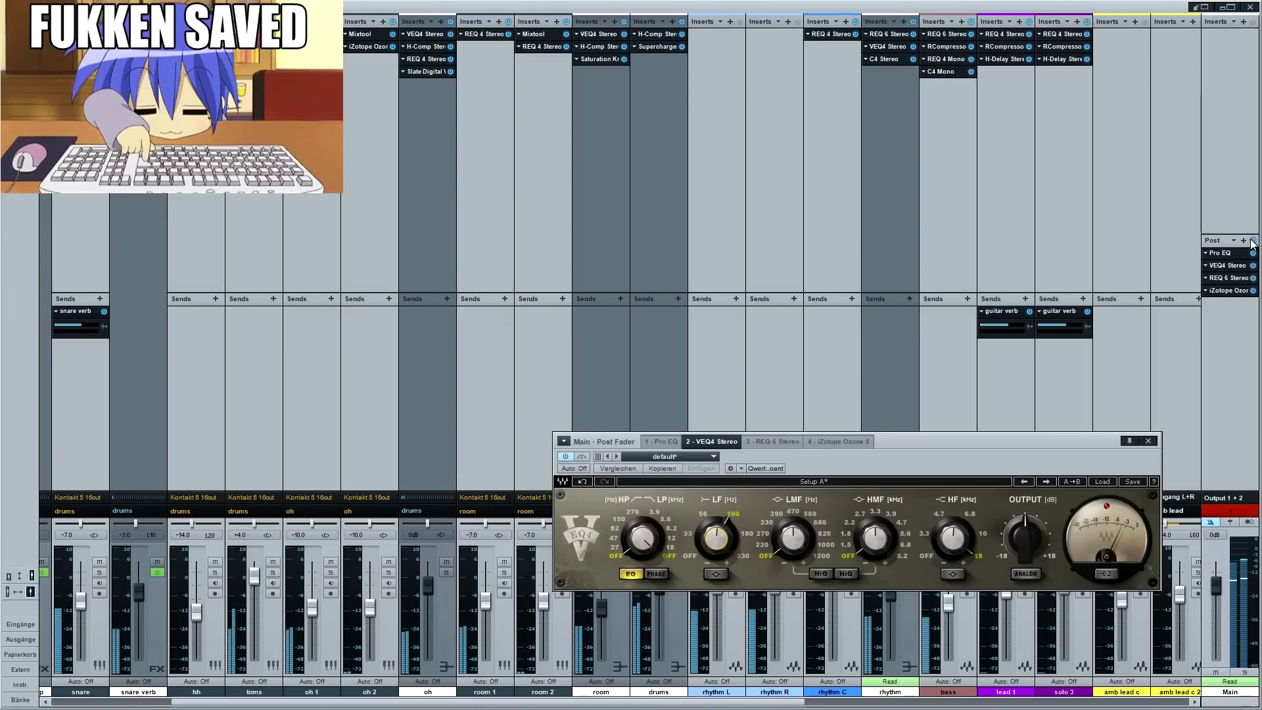
pyautogui.click(1252, 241)
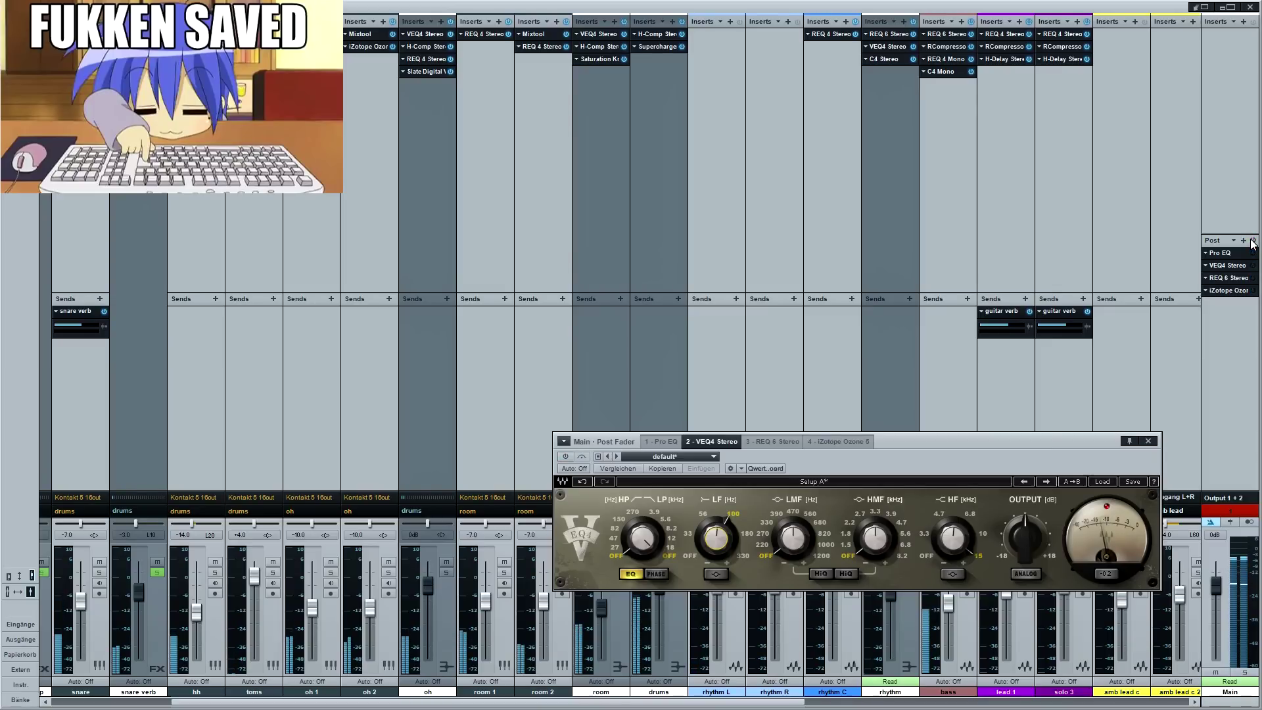
pyautogui.click(1252, 241)
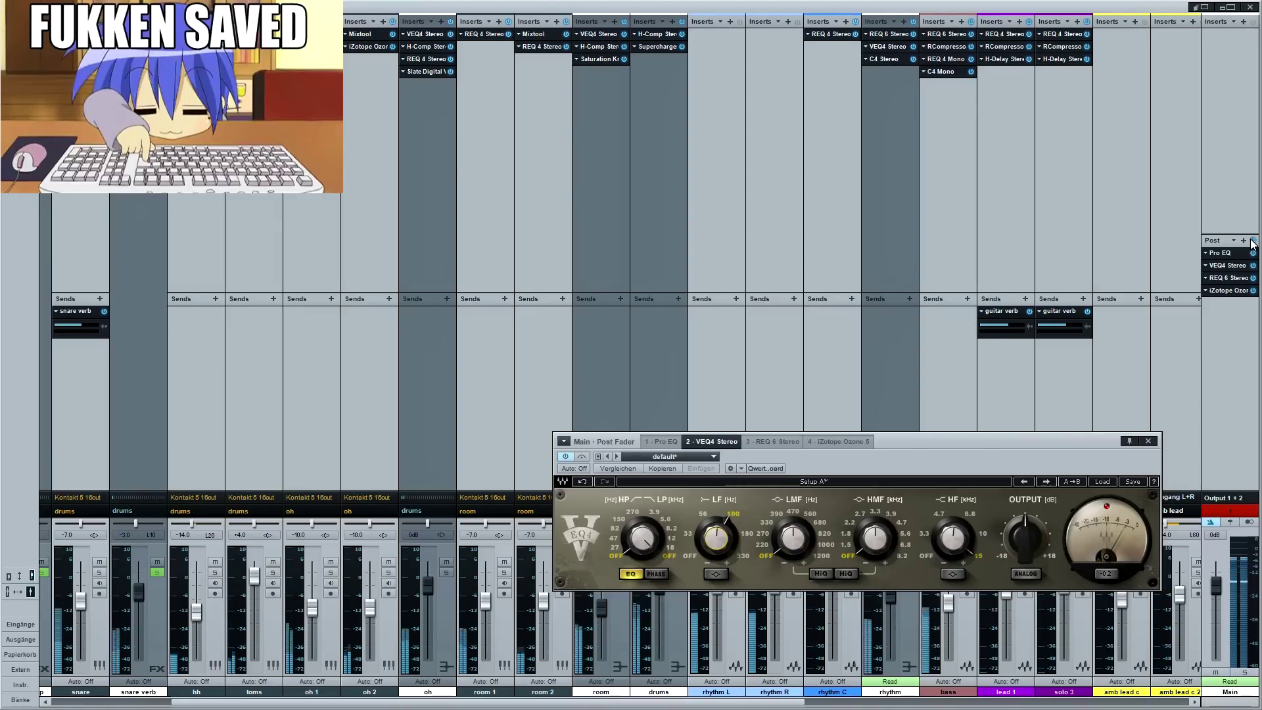
pyautogui.click(1252, 240)
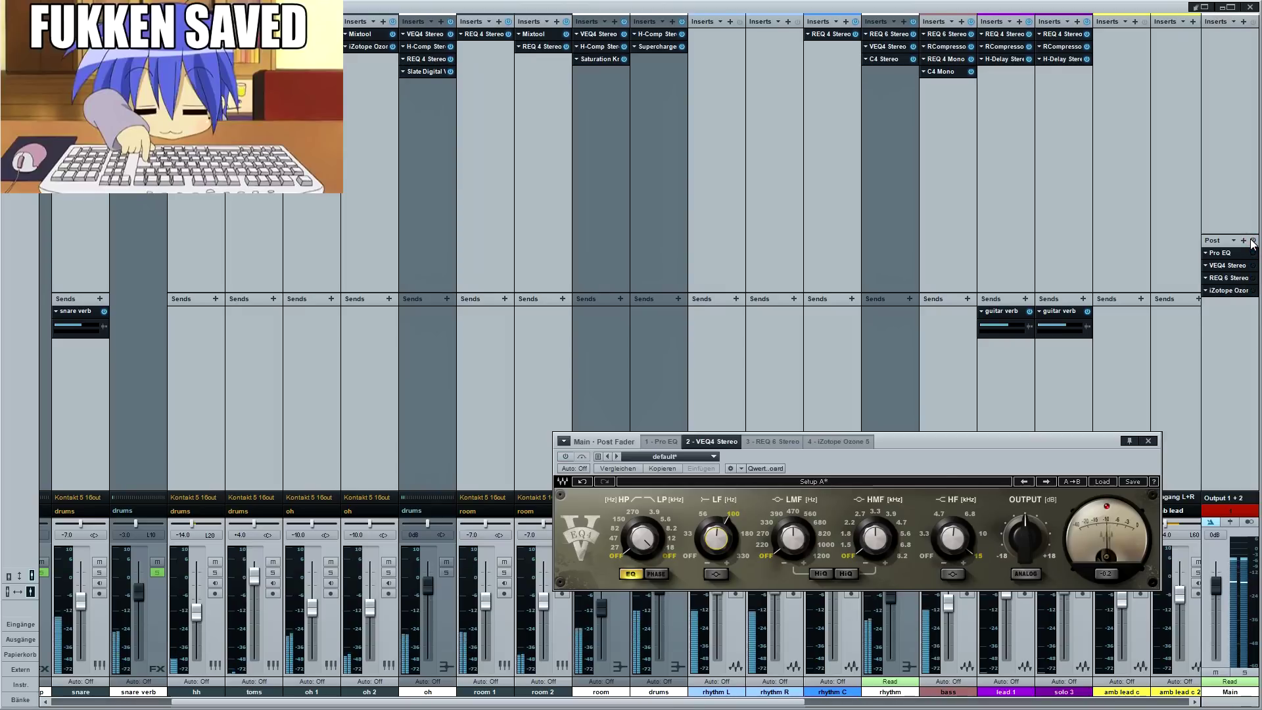
pyautogui.click(1252, 241)
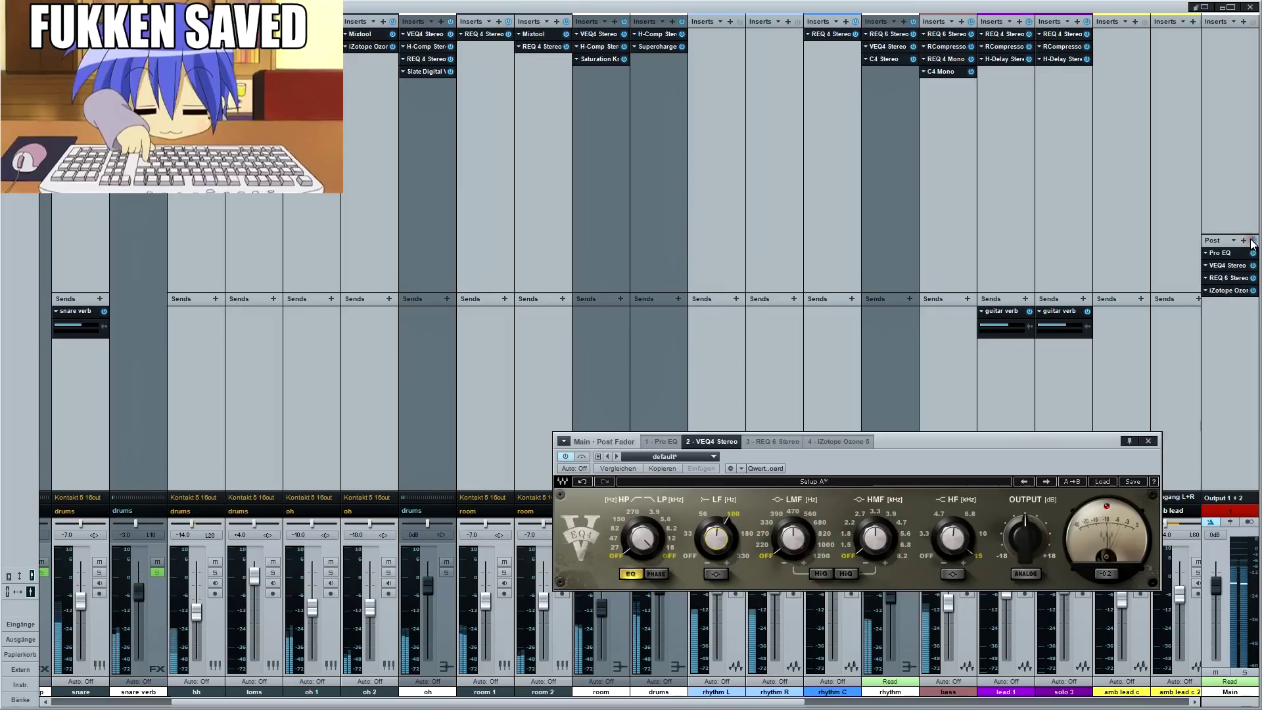